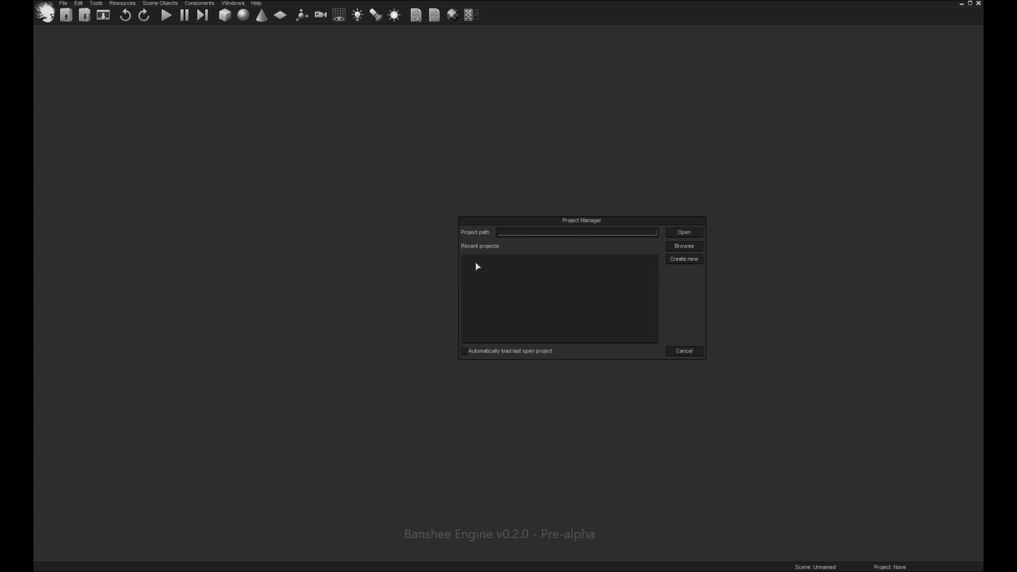
- Create a new project in a new folder named ExampleProject on the Data2 (G:) drive
click(682, 259)
click(213, 177)
right_click(381, 179)
mouse_move(434, 319)
click(528, 324)
text(ExampleProject)
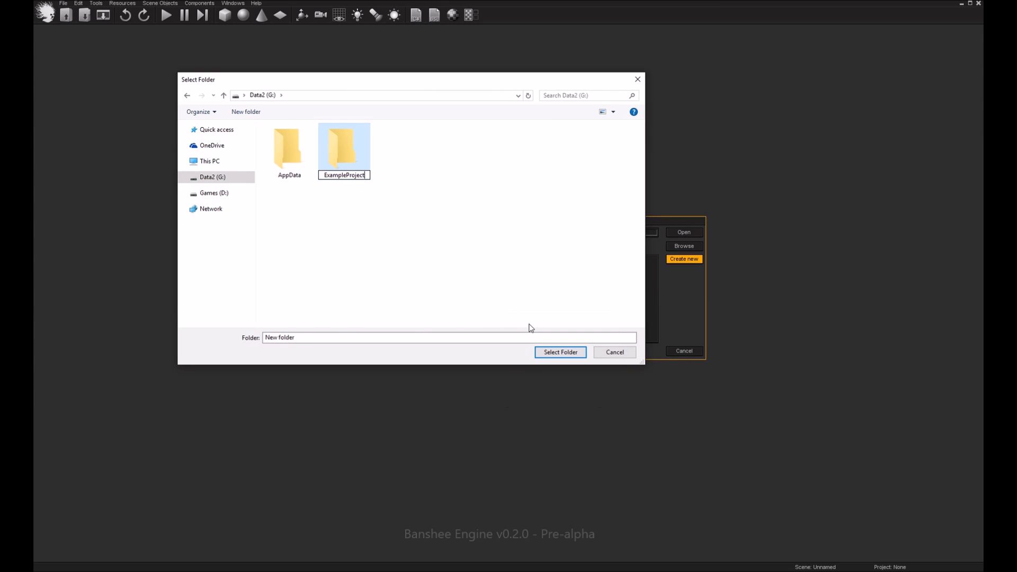
key(Return)
click(558, 353)
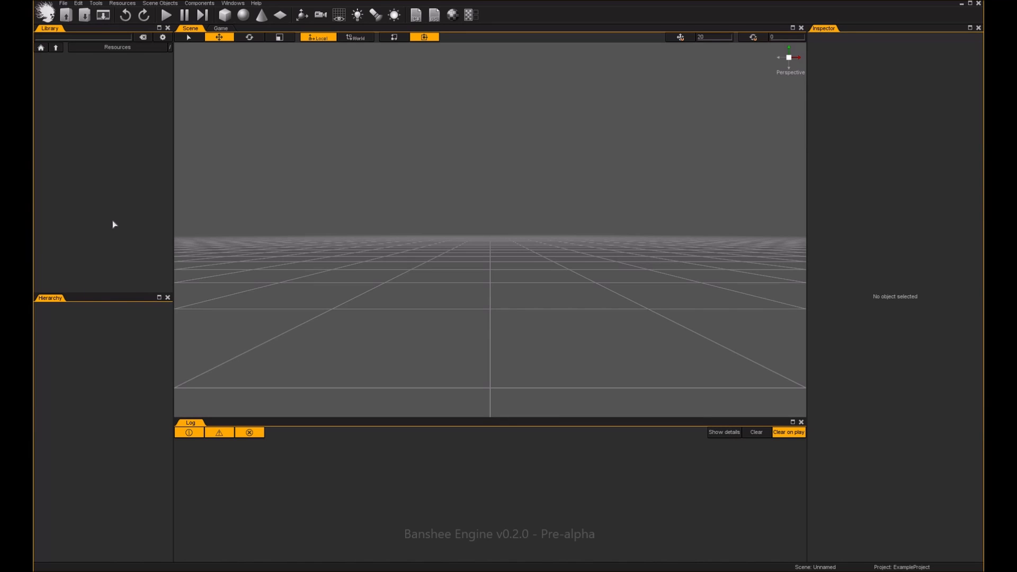
- Import Hangar.fbx, Hangar_Albedo.psd and Hangar_Normal.psd from the ExampleResources folder in File Explorer into the project library
drag(984, 75, 613, 196)
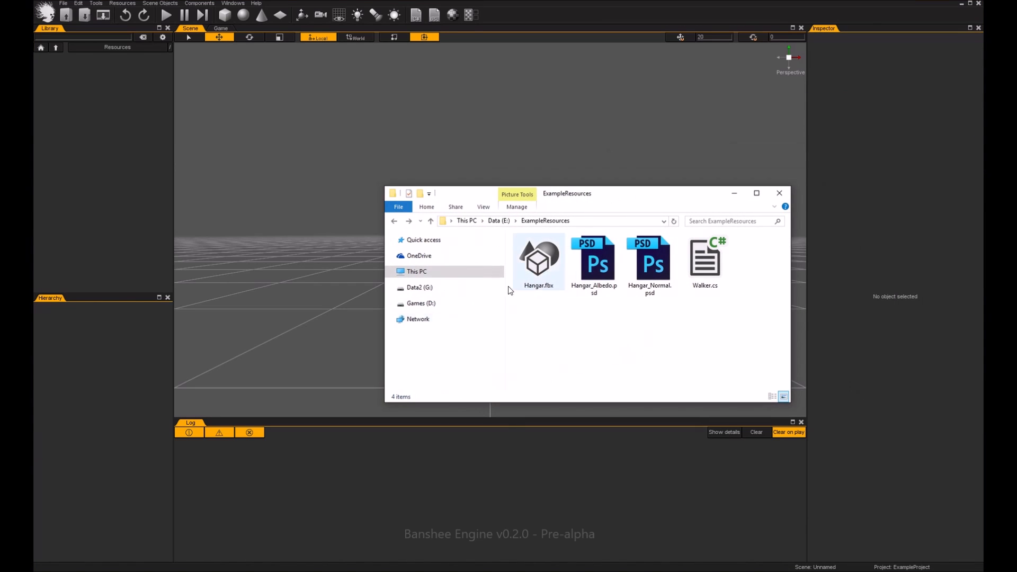
drag(658, 330, 535, 253)
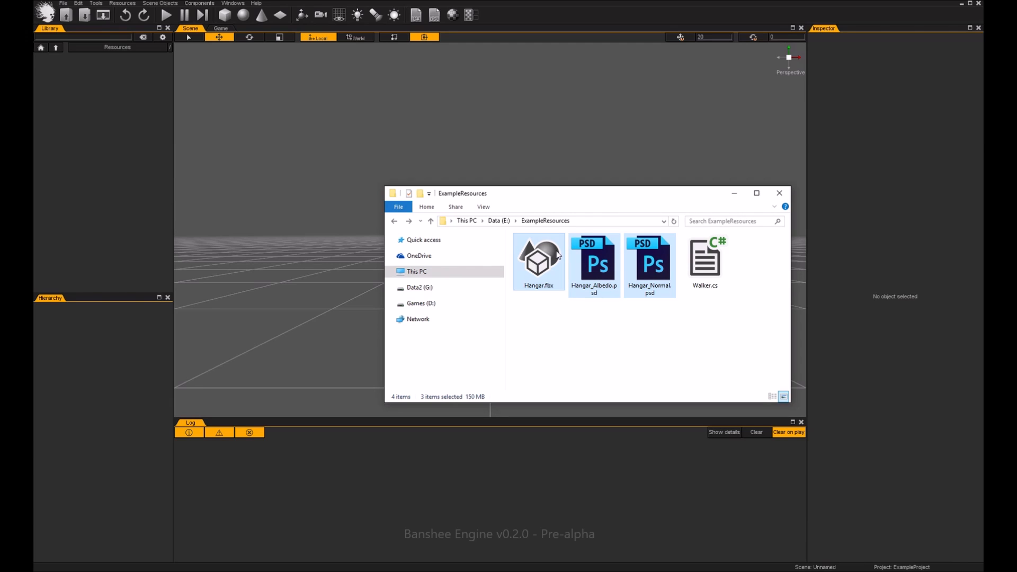
drag(530, 273, 67, 55)
drag(561, 197, 524, 331)
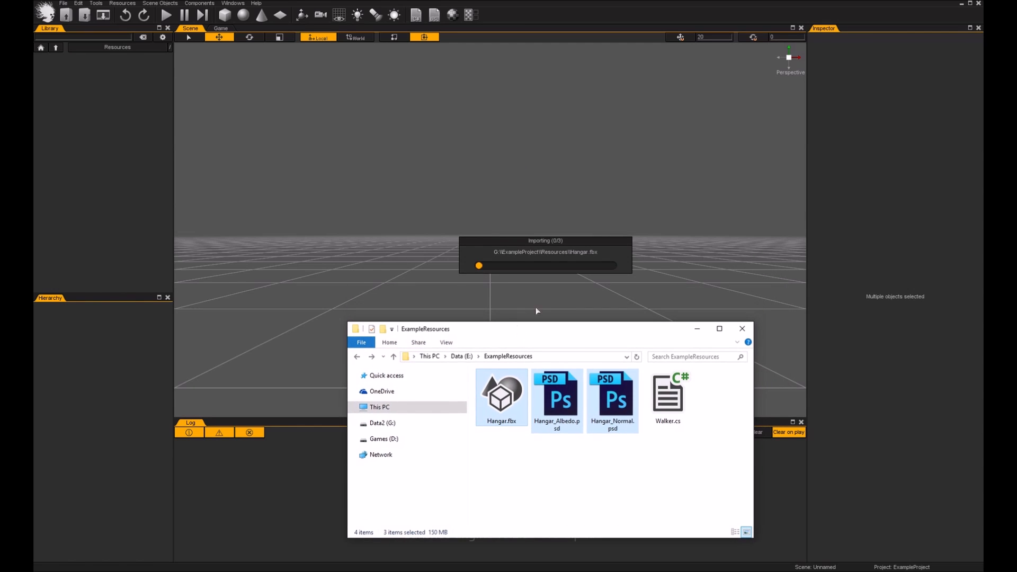
- Examine the imported files in ExampleProject's Resources folder on Data2 (G:) in File Explorer, and return to Banshee Engine
click(390, 425)
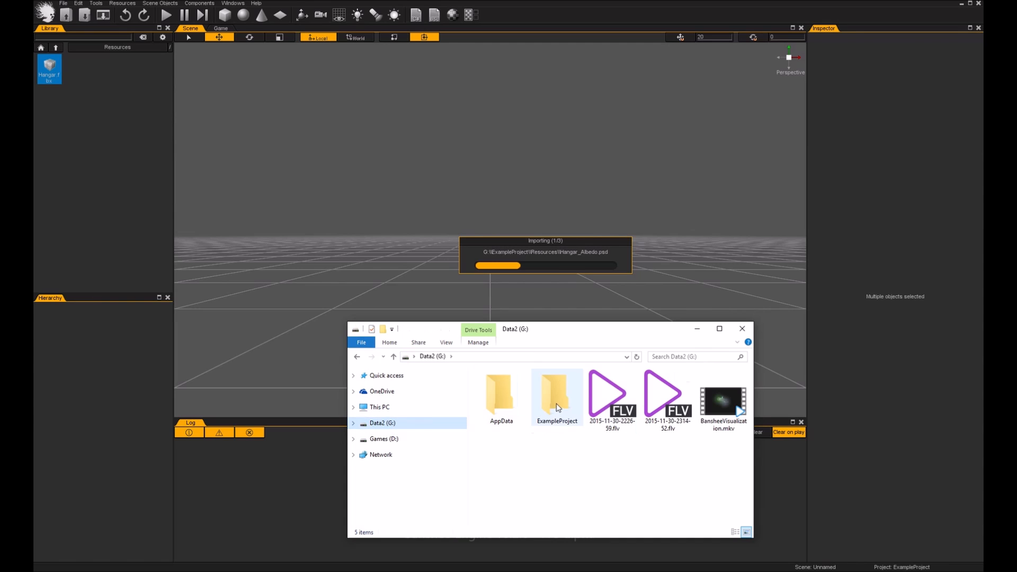
double_click(559, 403)
double_click(510, 398)
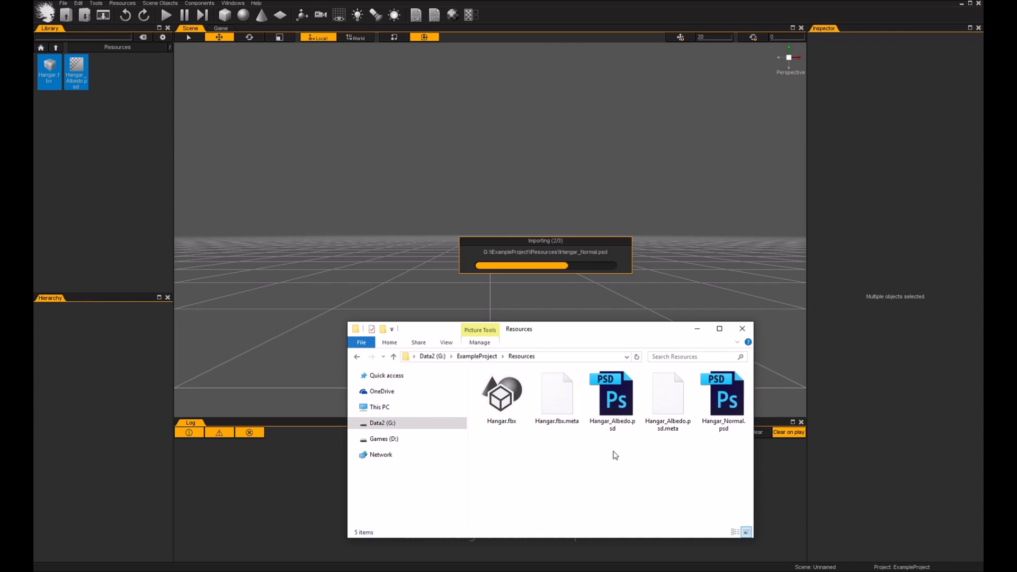
click(357, 356)
click(357, 357)
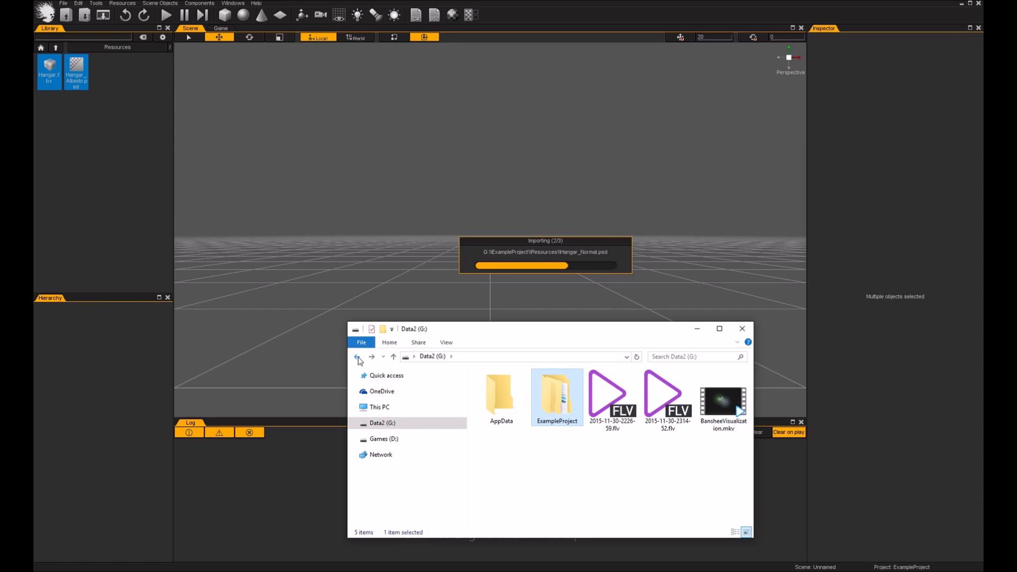
click(357, 357)
drag(527, 332, 585, 340)
click(135, 168)
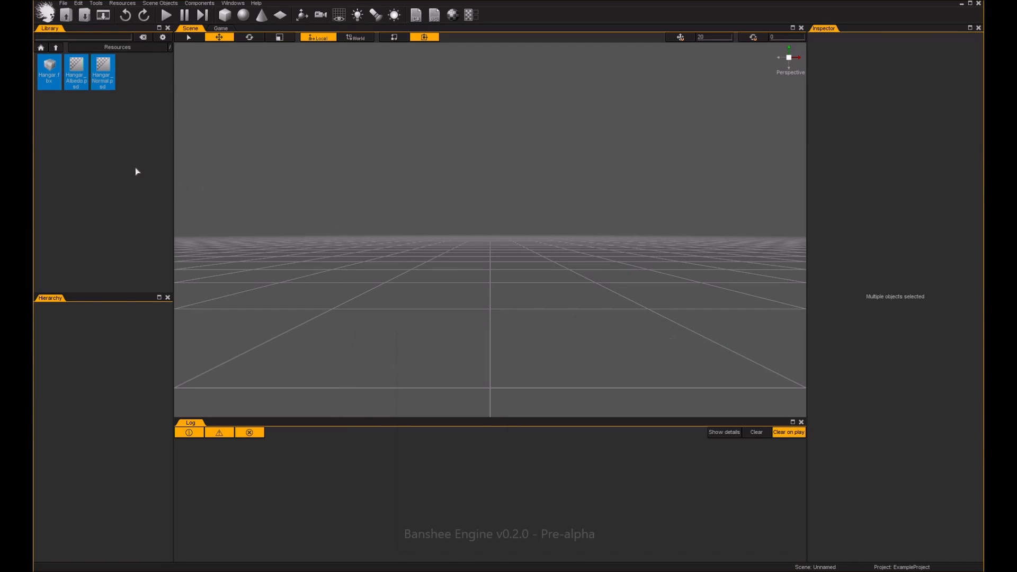
- Examine the import settings and format options of the Hangar_Normal texture, and the import settings of the Hangar mesh
click(106, 64)
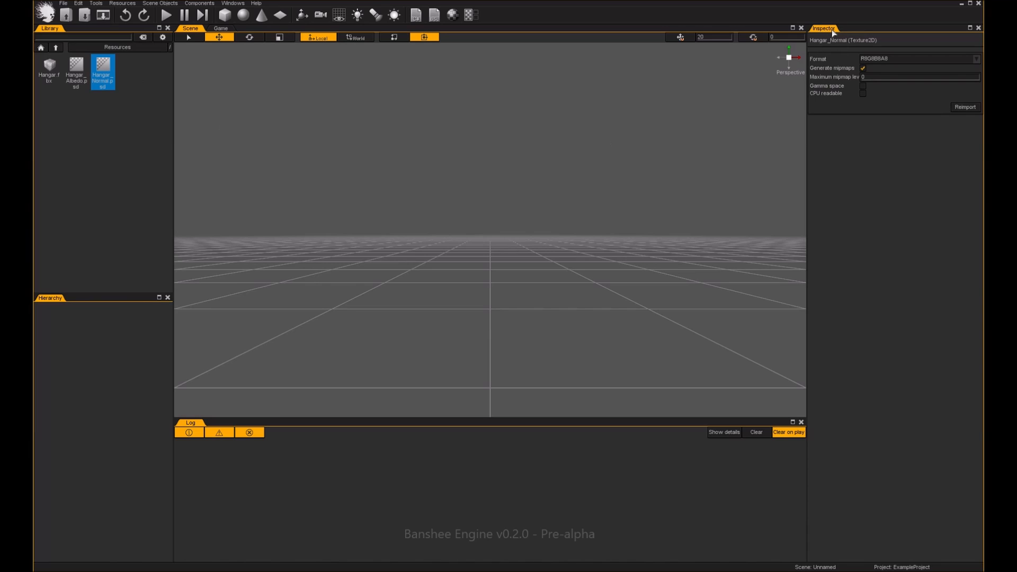
click(863, 67)
click(866, 60)
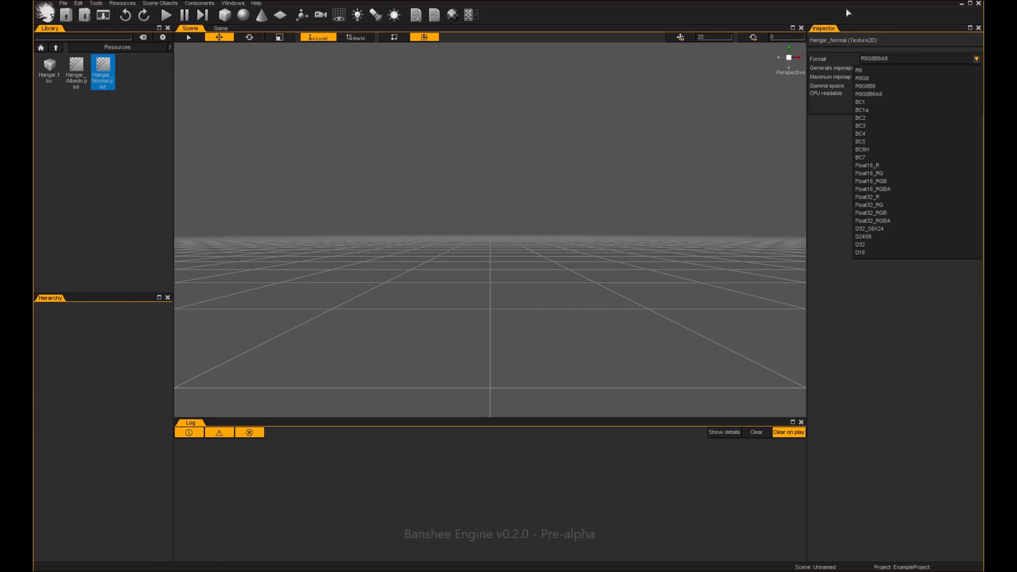
click(828, 146)
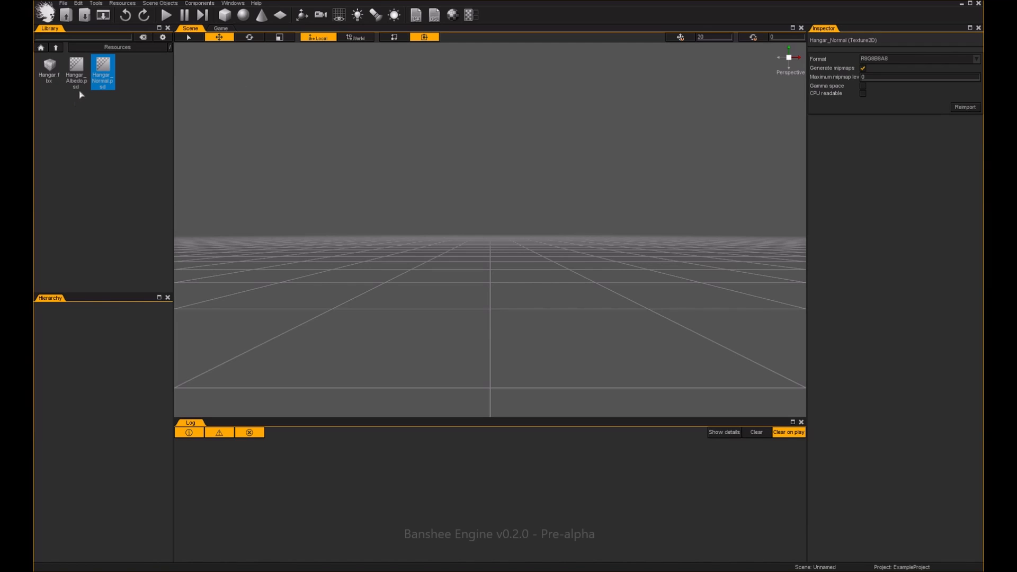
click(50, 72)
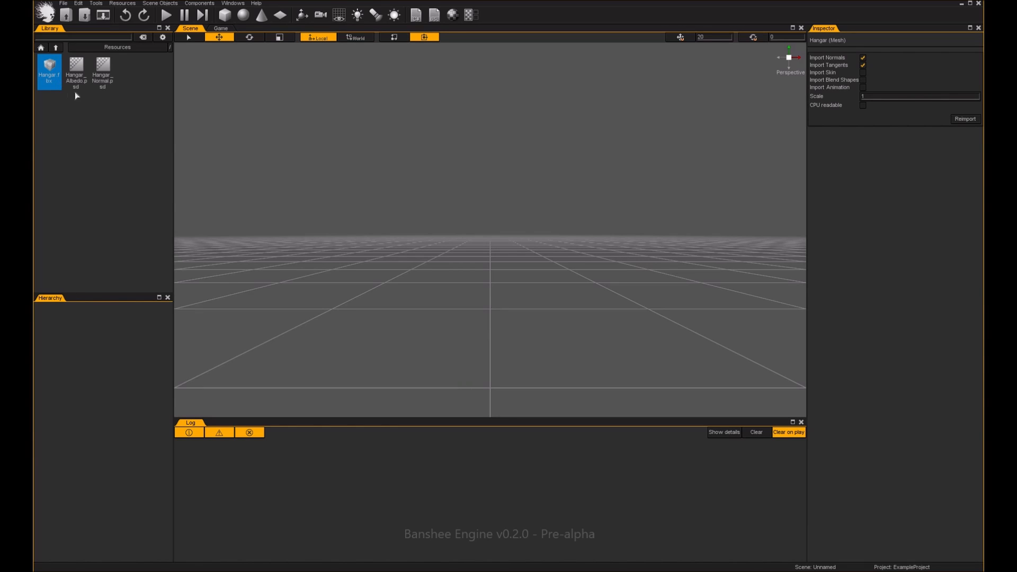
click(93, 104)
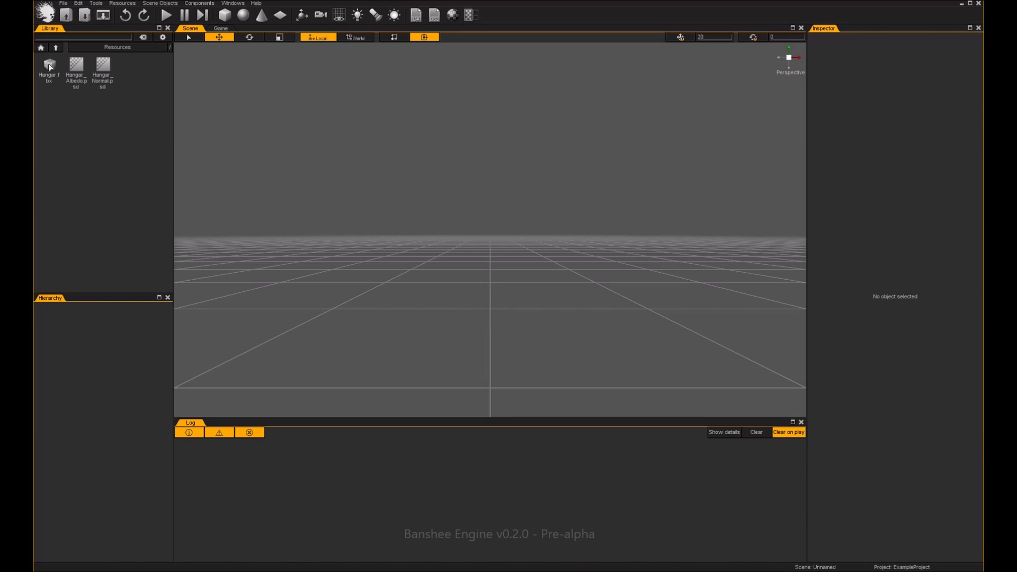
- Place the Hangar mesh from the library into the scene and fly through its interior
drag(49, 66, 88, 367)
drag(511, 223, 533, 254)
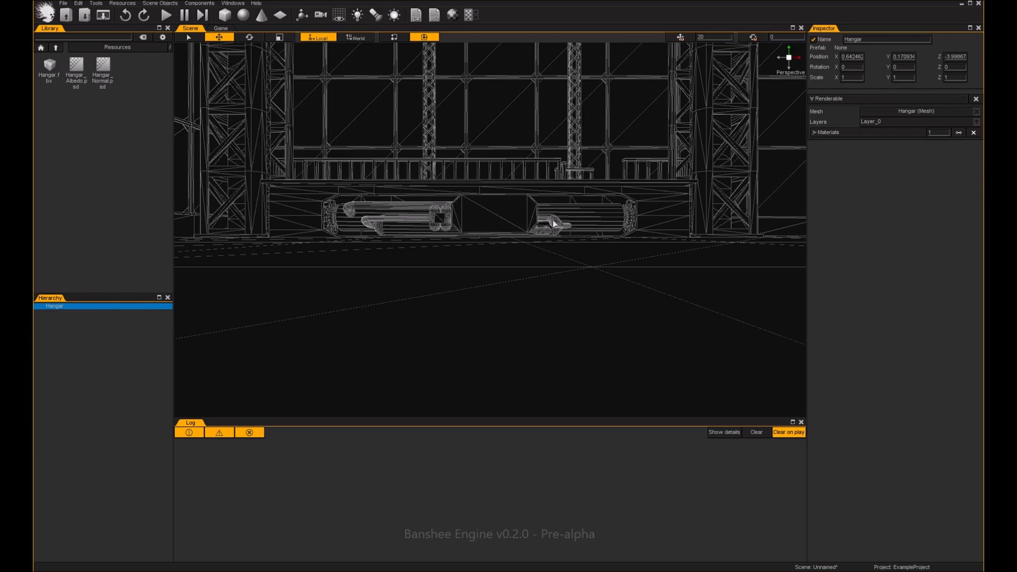
right_drag(484, 223, 615, 236)
key(w)
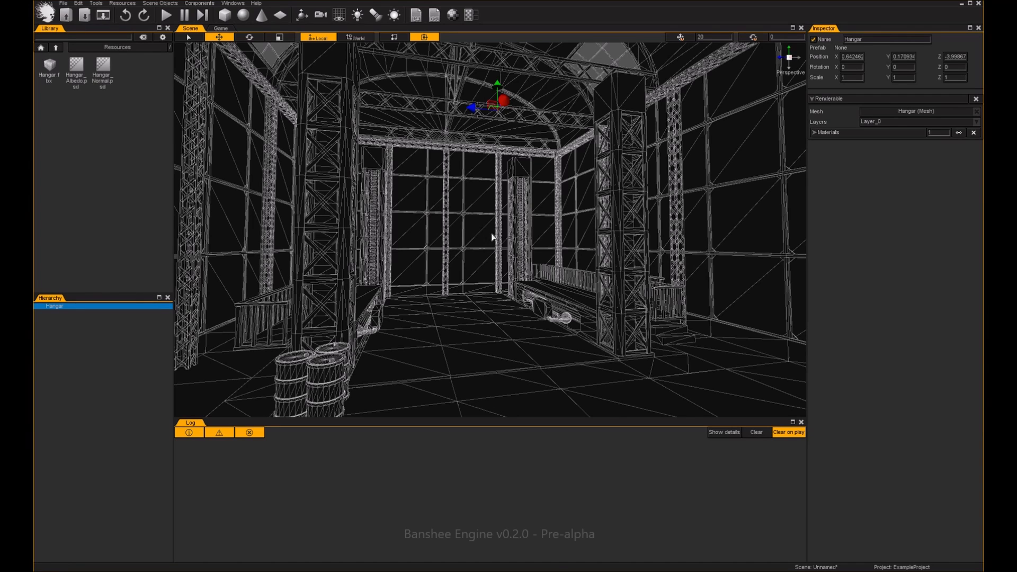
right_drag(480, 238, 517, 244)
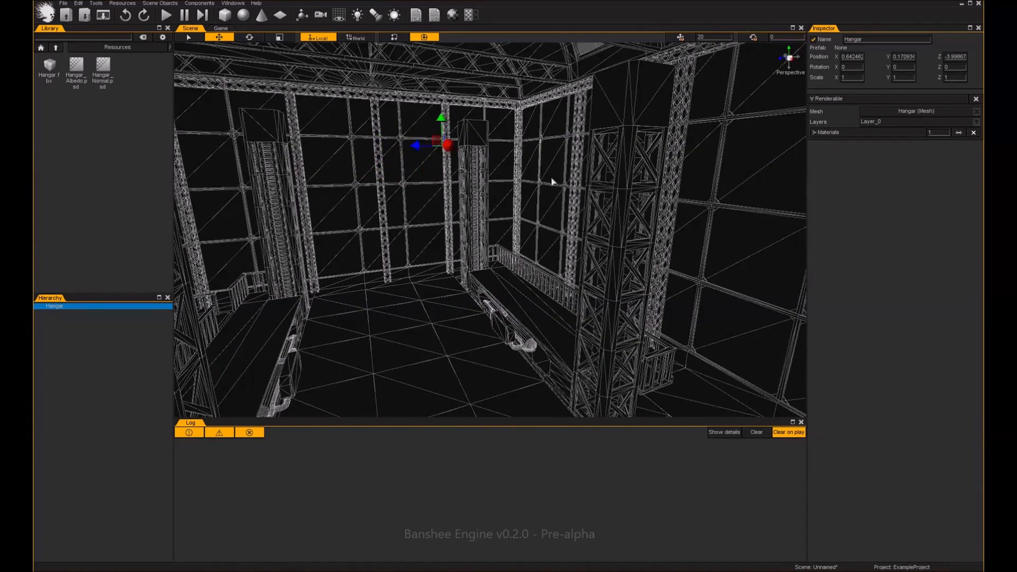
- Try moving, rotating and scaling the hangar freehand with the transform handles in the scene
drag(442, 122, 442, 144)
key(e)
key(r)
right_drag(488, 165, 490, 180)
key(w)
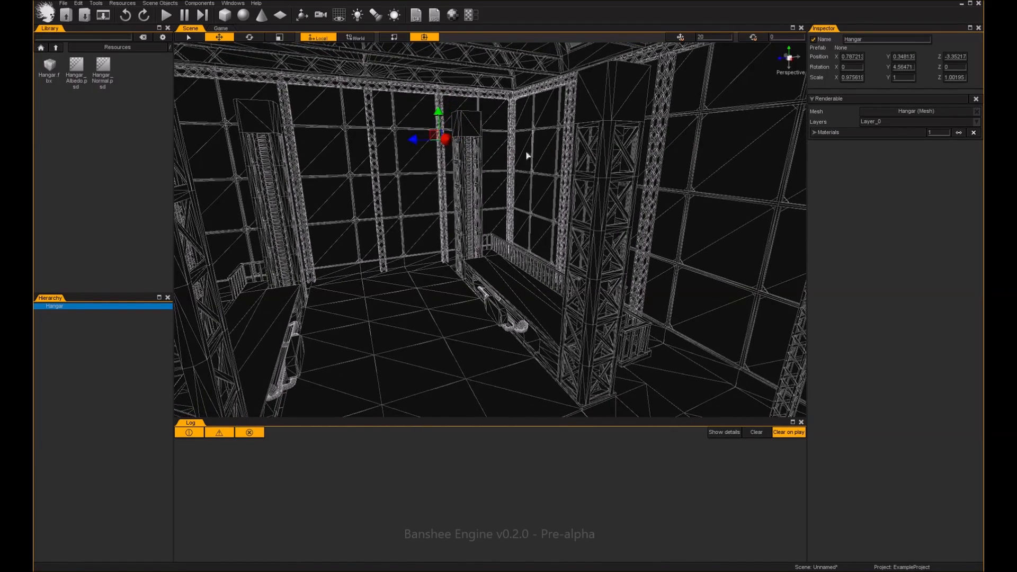
- Set the hangar's position to 0, 0, 0, its Y rotation to 0, and its X and Z scale to 1
click(850, 58)
text(0)
key(Tab)
text(0)
key(Tab)
text(0)
click(903, 68)
text(0)
click(852, 77)
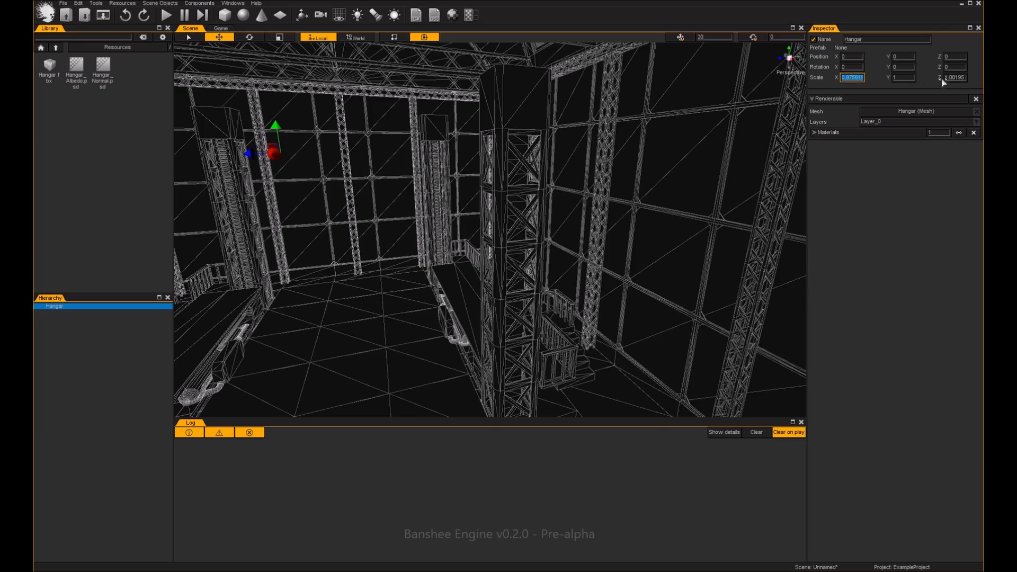
text(1)
click(956, 77)
text(1)
- Raise the hangar along the Y axis to about 0.24 and clear the selection
right_drag(650, 163, 445, 256)
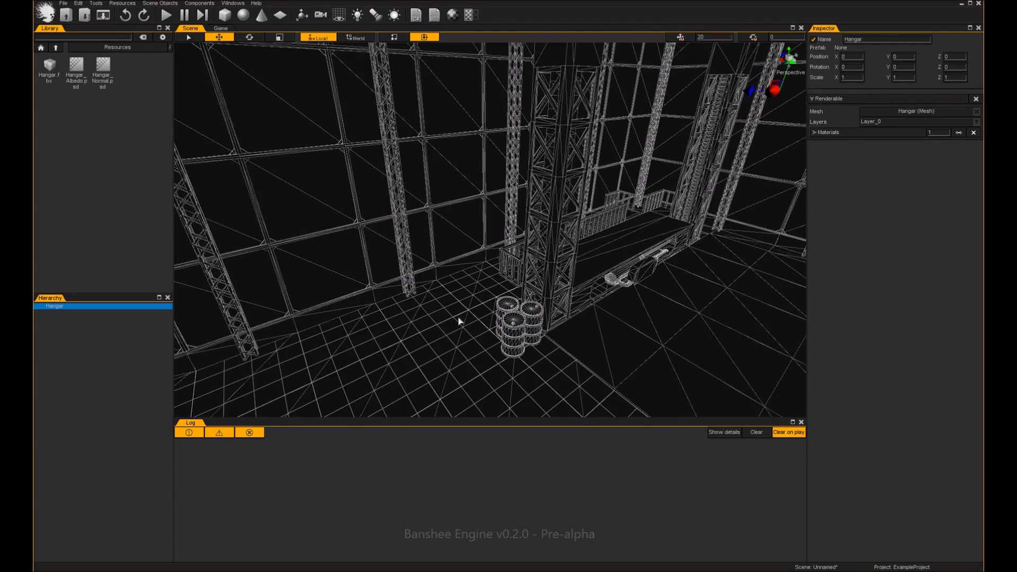
click(787, 75)
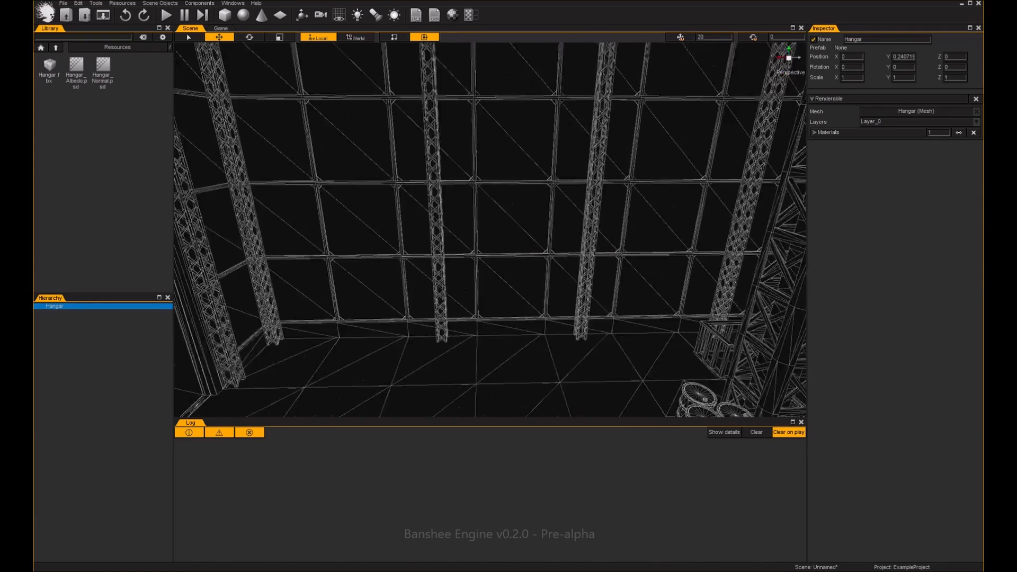
right_drag(477, 223, 569, 185)
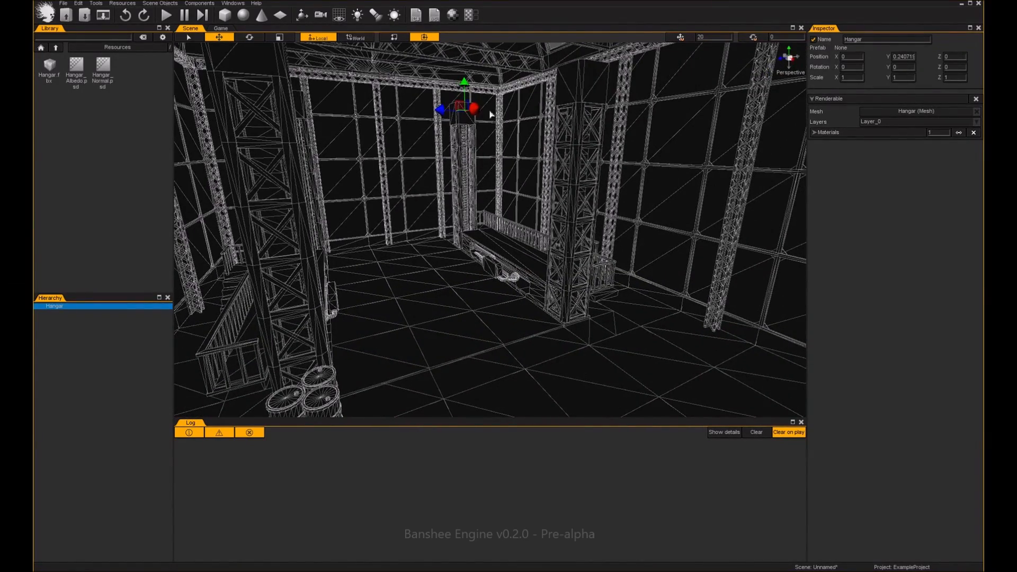
scroll(547, 101, down, 3)
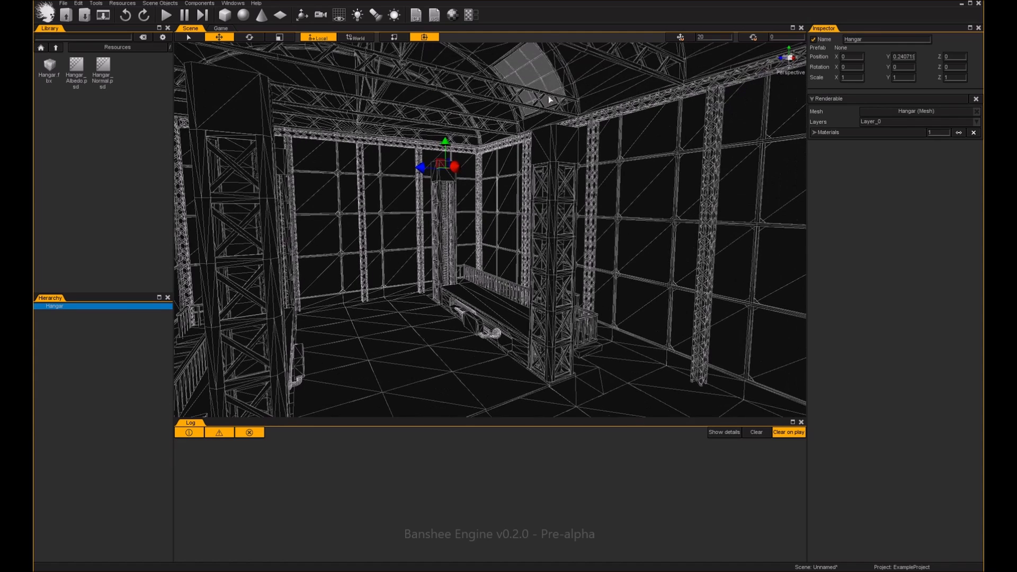
click(532, 76)
scroll(516, 131, up, 2)
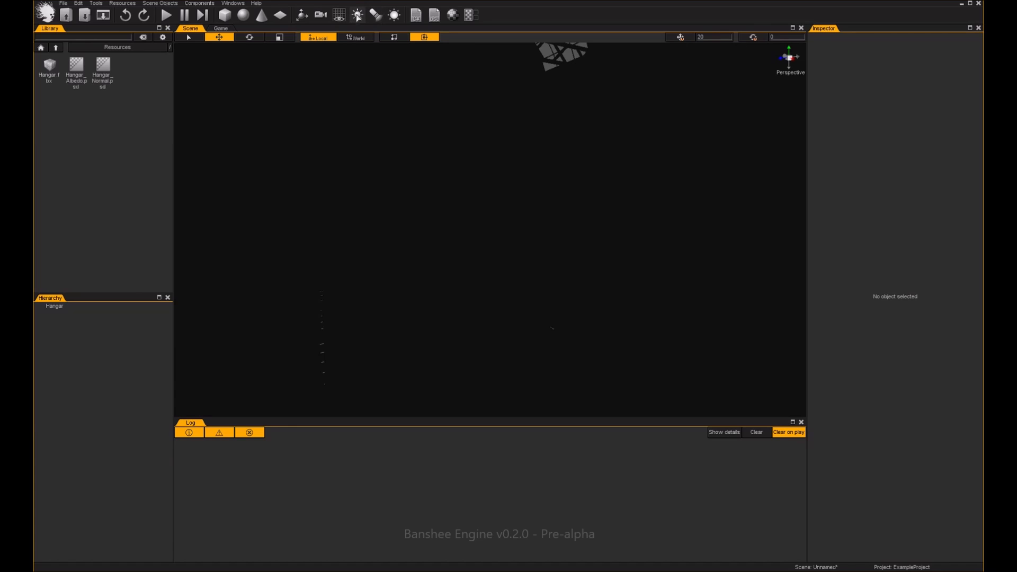
- Add a point light, raise it well above the hangar floor, and increase its intensity to about 108
click(360, 15)
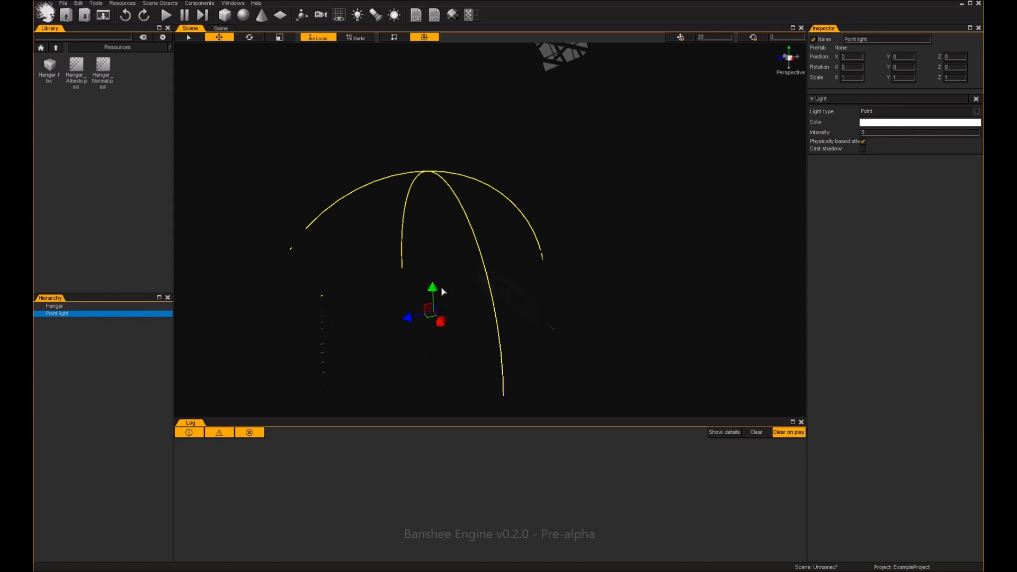
drag(433, 291, 484, 96)
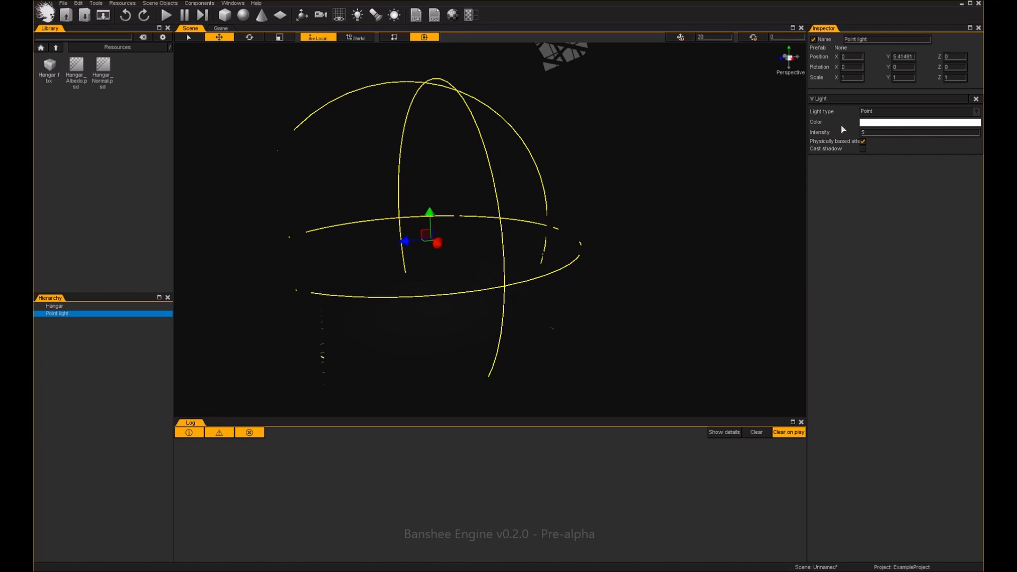
mouse_move(819, 135)
mouse_down()
mouse_move(859, 136)
mouse_move(57, 132)
mouse_move(664, 166)
mouse_move(810, 151)
mouse_up()
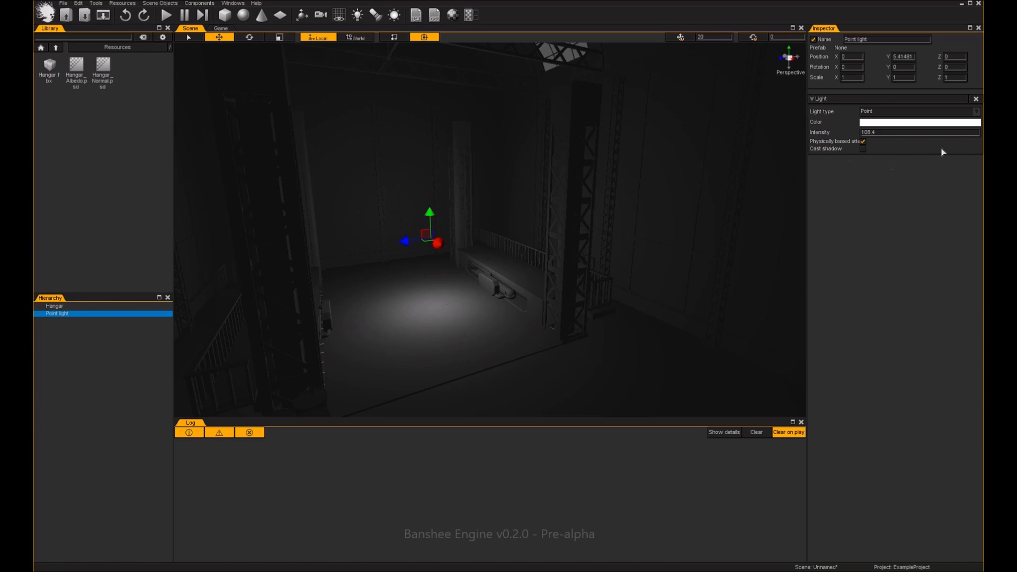
- Examine the properties of the hangar and of the point light, and clear the selection
click(60, 307)
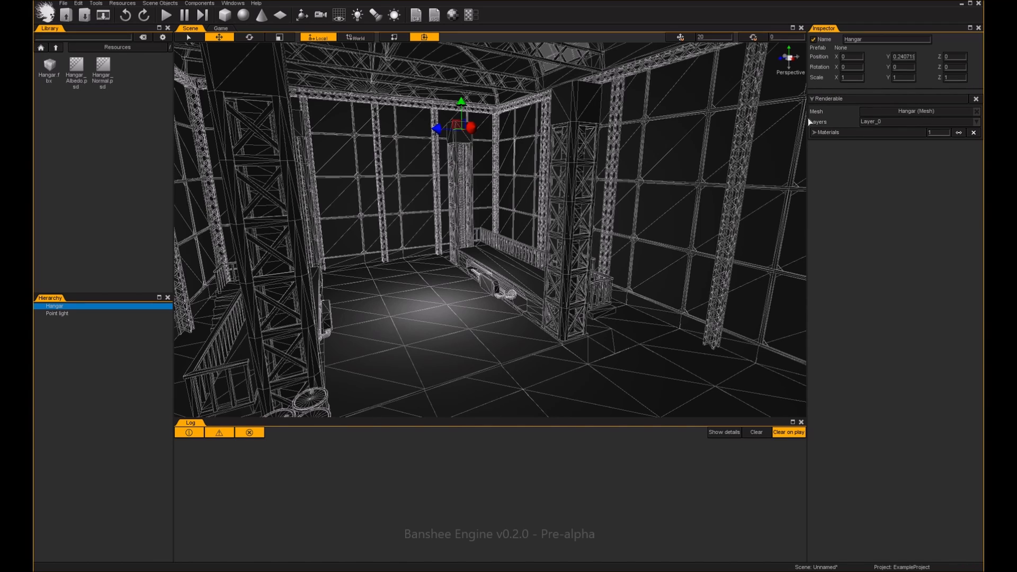
click(65, 313)
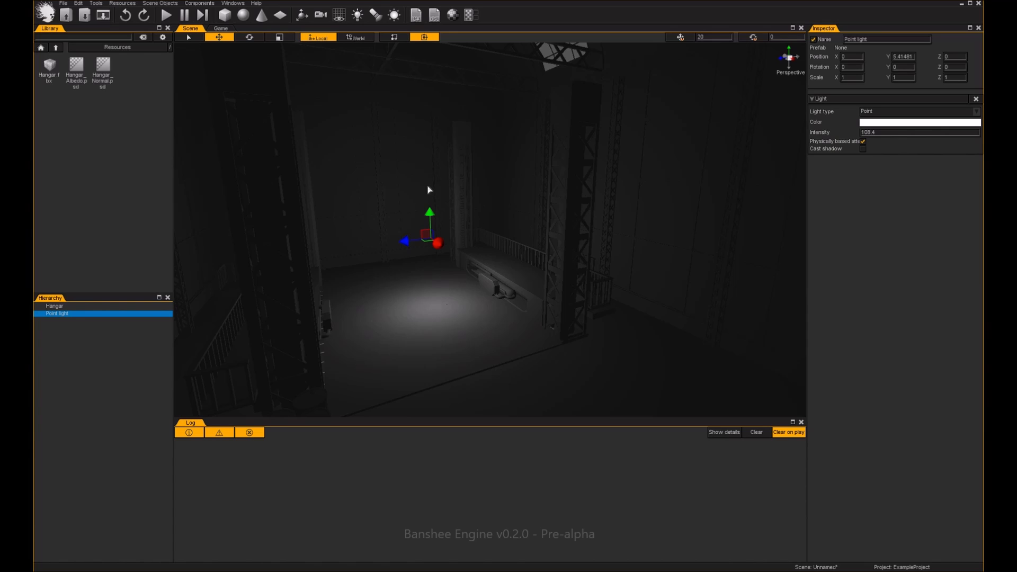
click(129, 110)
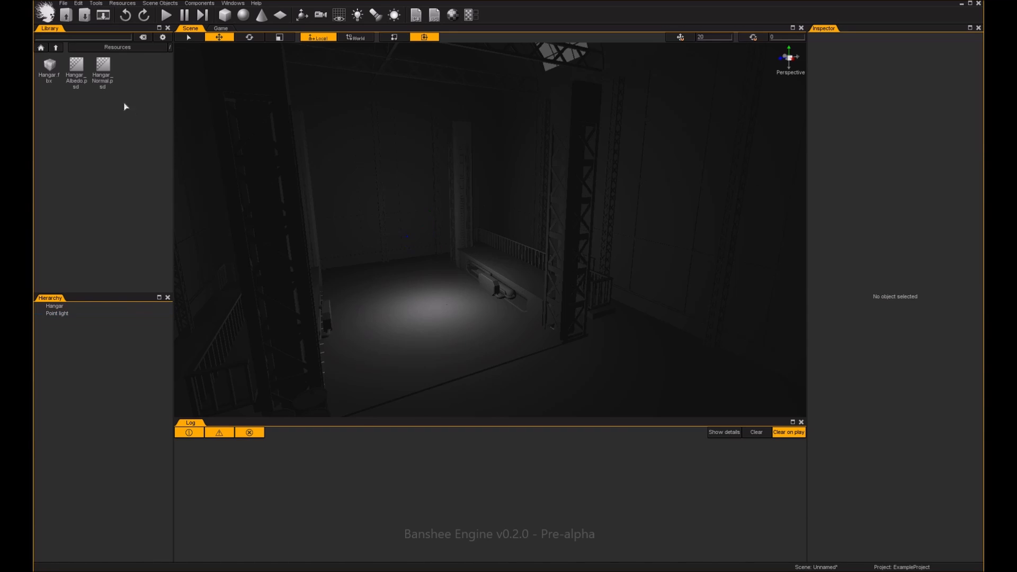
right_click(110, 112)
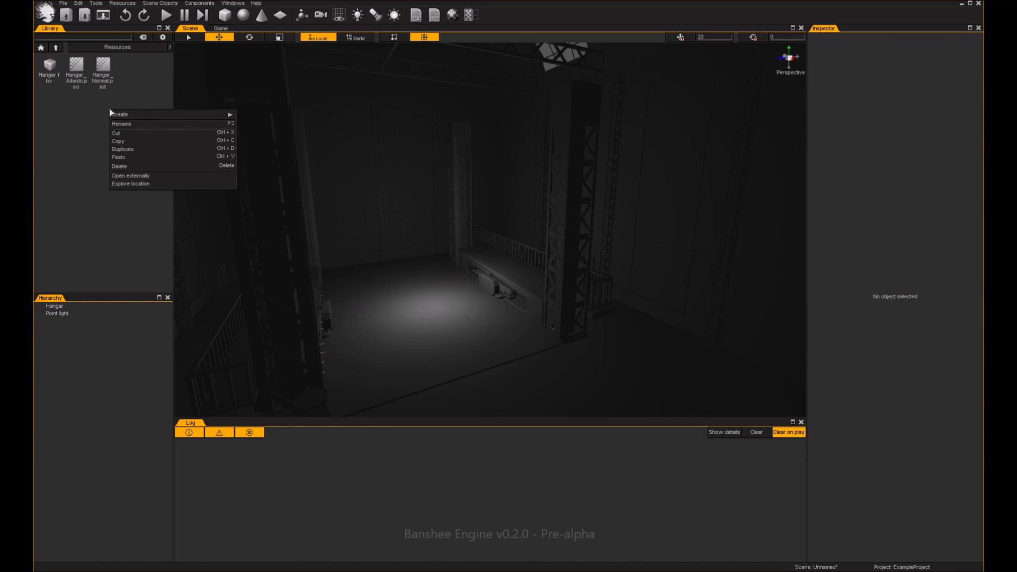
mouse_move(128, 113)
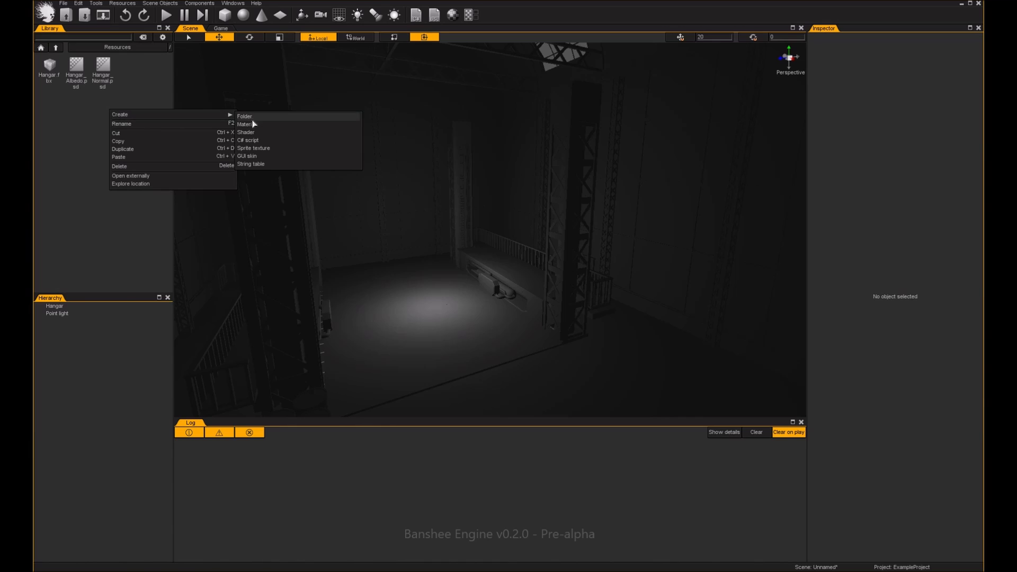
click(150, 82)
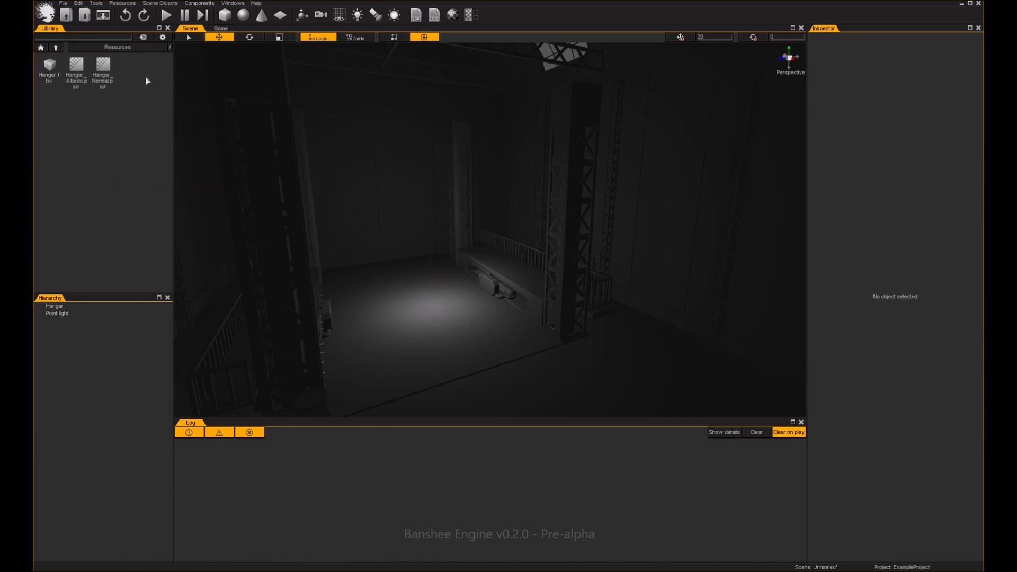
- Create a new material in the library and name it Hangar
click(453, 16)
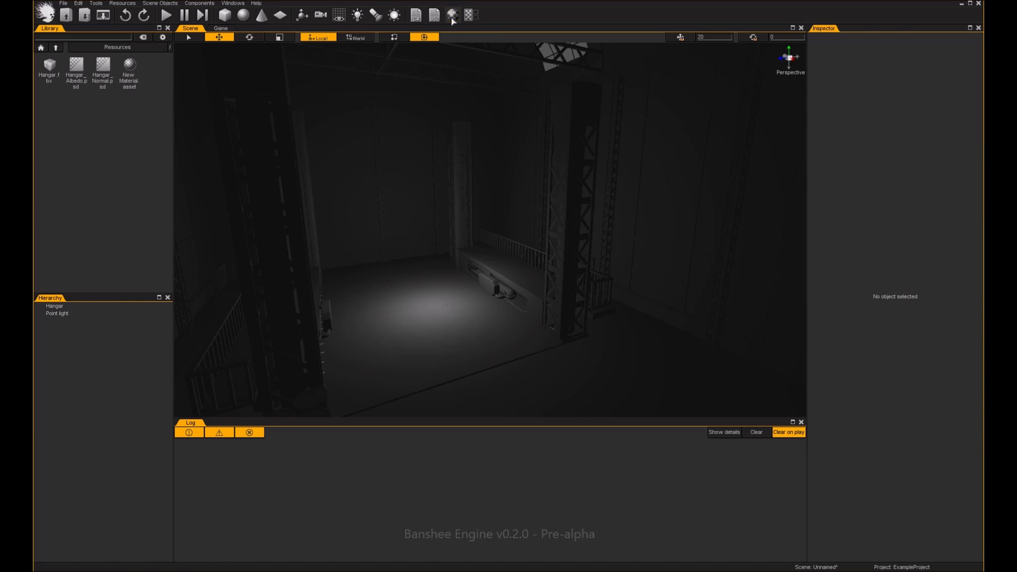
click(130, 85)
click(129, 86)
text(Hangar)
key(Return)
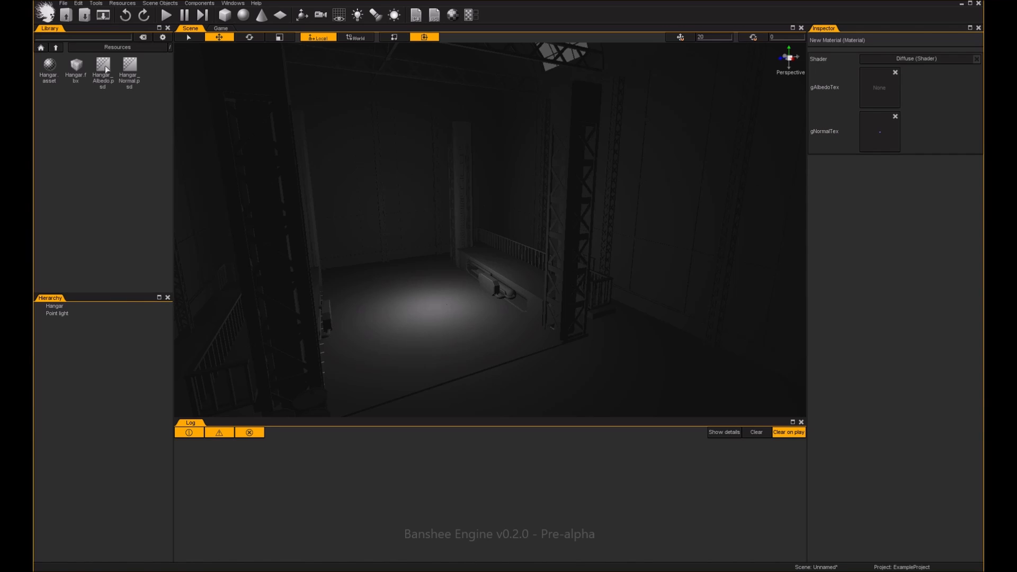
- Assign the Hangar albedo and normal textures to the new material and apply that material to the hangar object
drag(106, 69, 873, 94)
drag(136, 68, 881, 142)
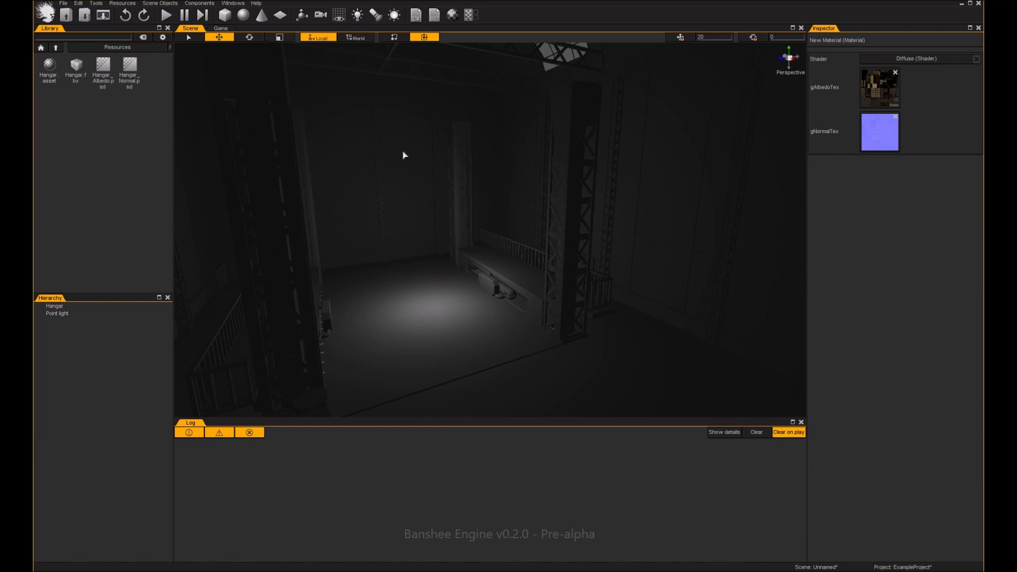
click(400, 173)
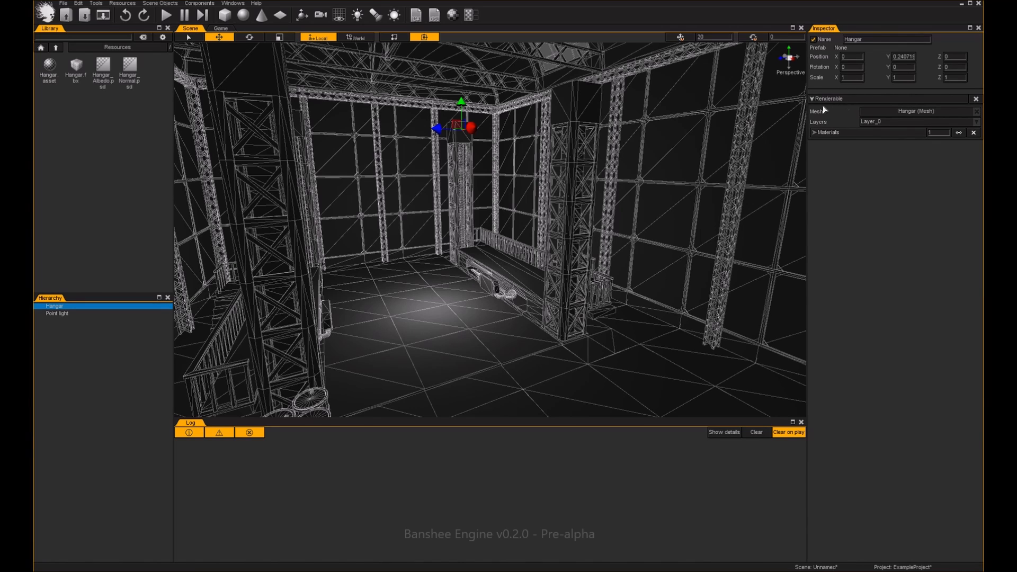
click(815, 132)
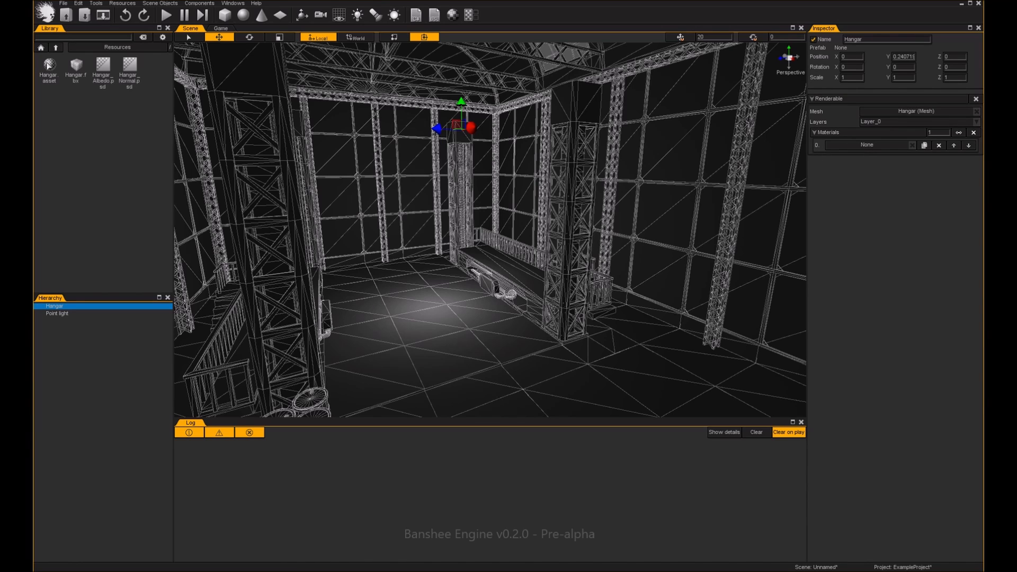
drag(53, 66, 875, 149)
click(91, 345)
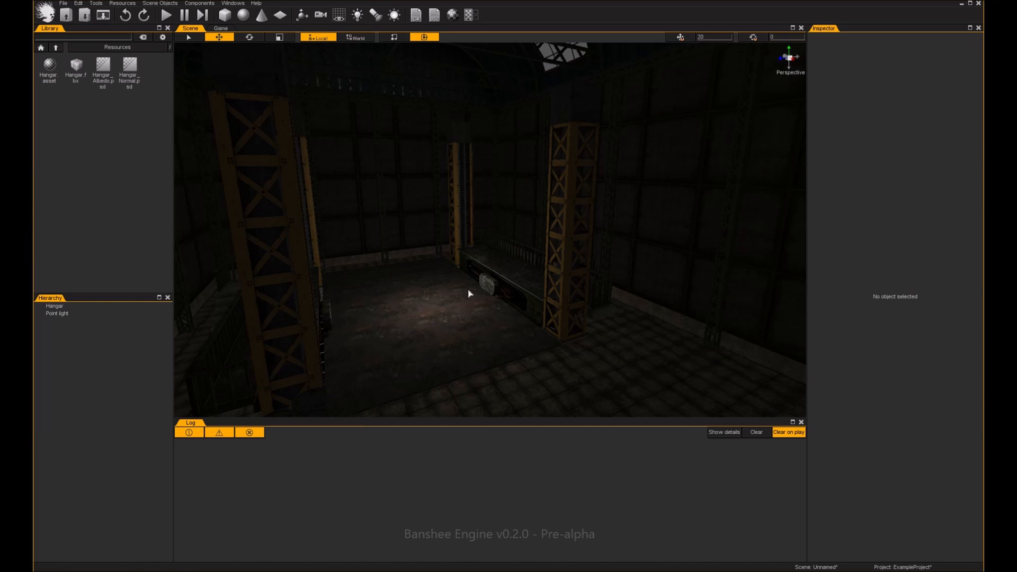
- Save the scene as HangarScene in the project's Resources folder
right_drag(514, 265, 504, 218)
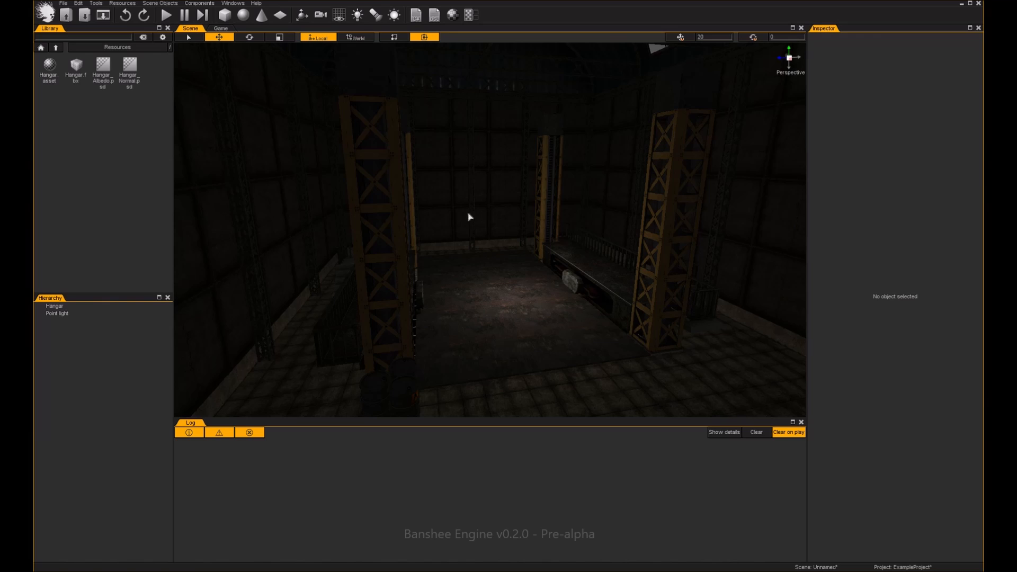
click(105, 17)
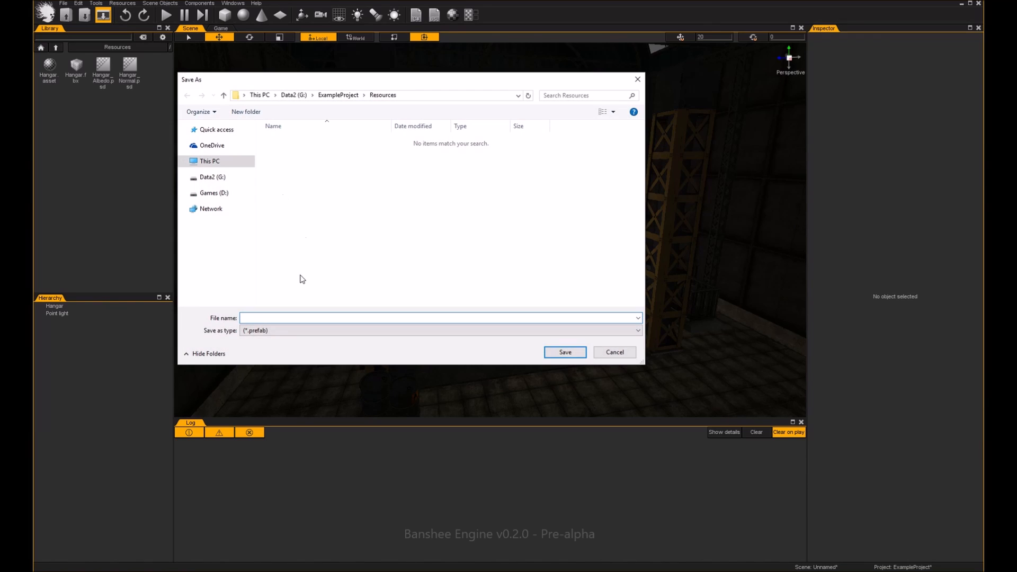
text(HangarScene)
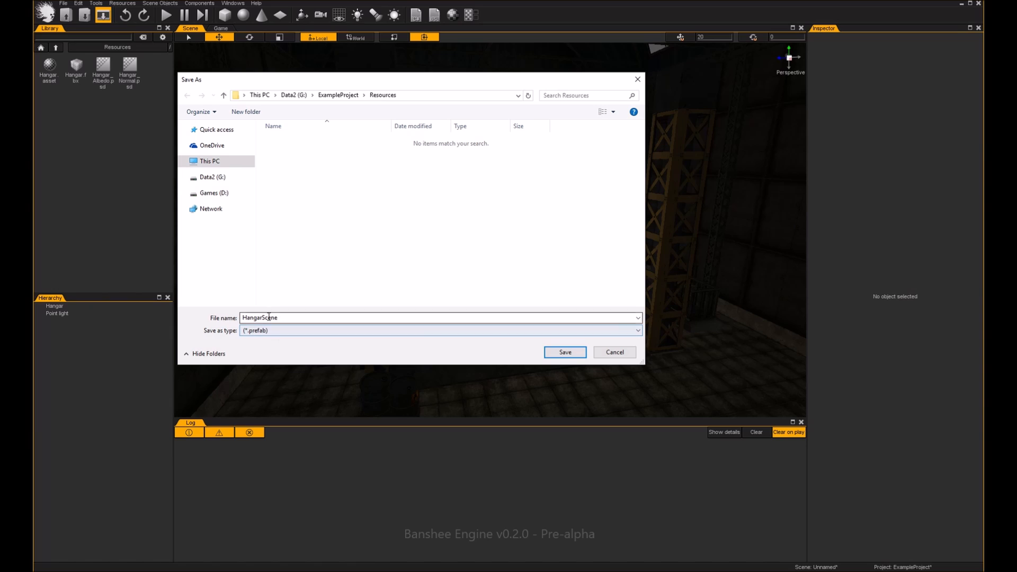
click(310, 318)
click(312, 317)
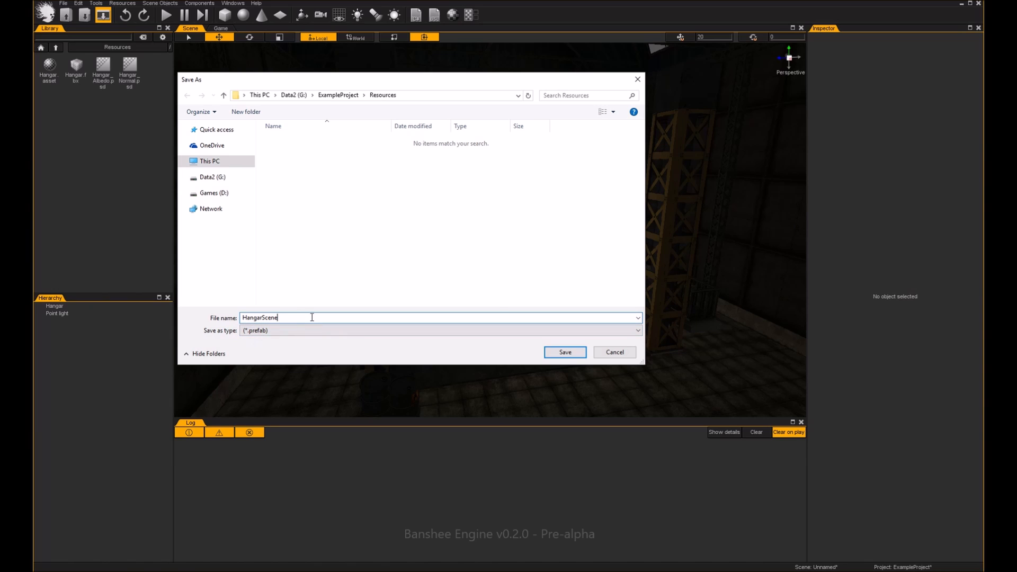
click(563, 353)
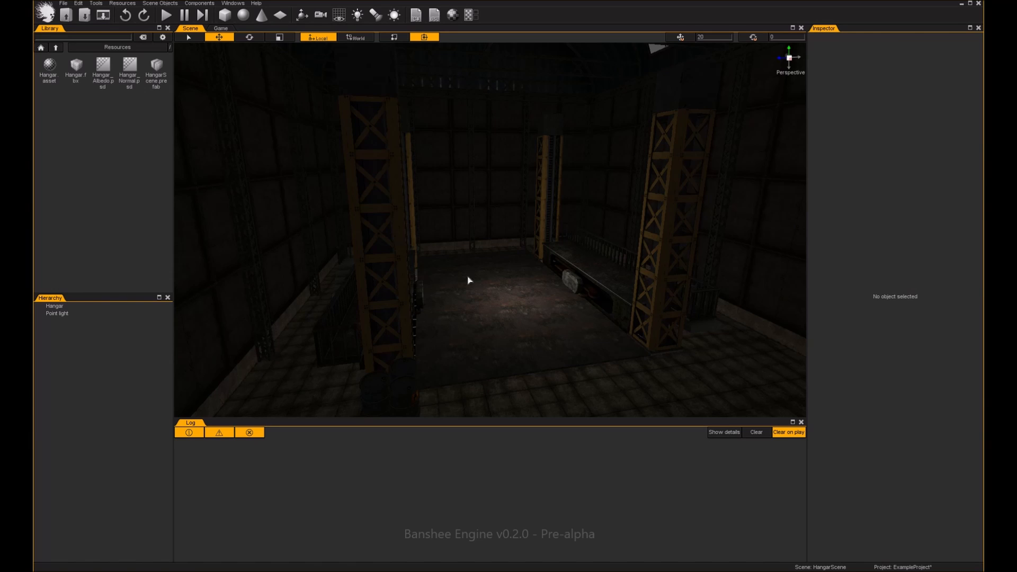
- Create a prefab in the library from the hangar scene object
right_drag(468, 280, 444, 237)
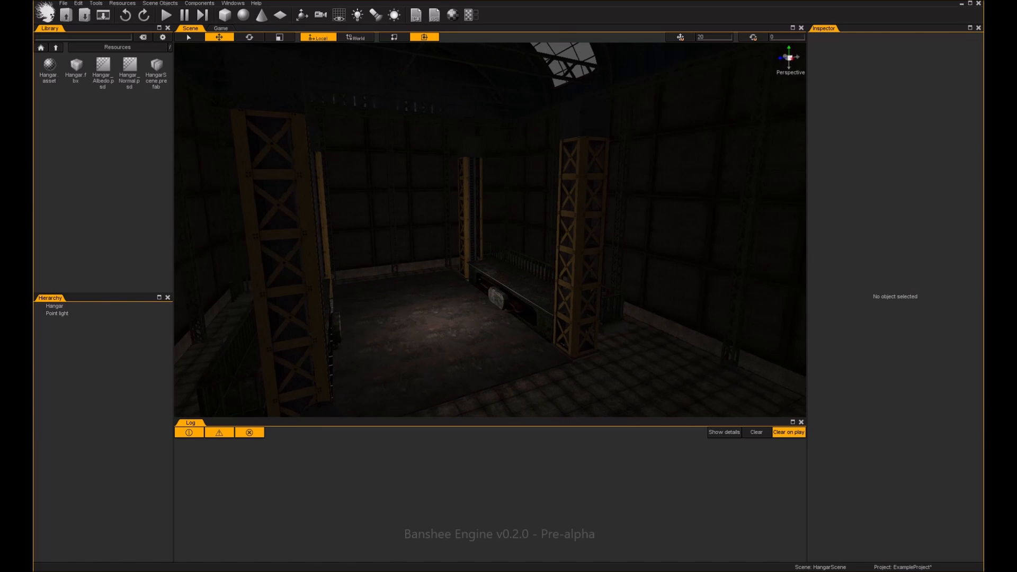
click(432, 243)
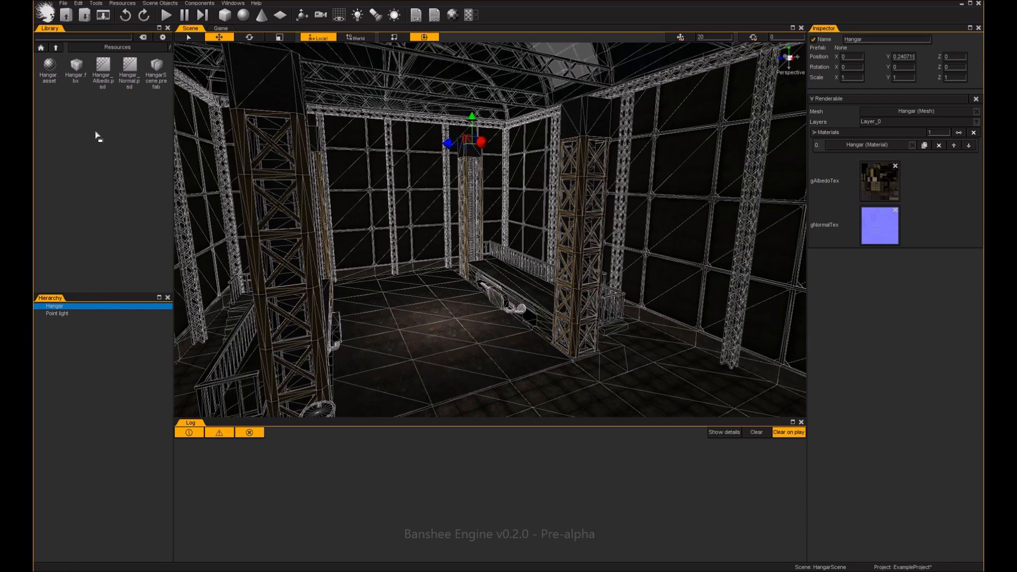
drag(95, 133, 95, 132)
- Place a second hangar from the Hangar prefab outside the original building, inspect it, and delete it
mouse_move(362, 187)
right_down()
mouse_move(339, 188)
mouse_move(352, 170)
right_up()
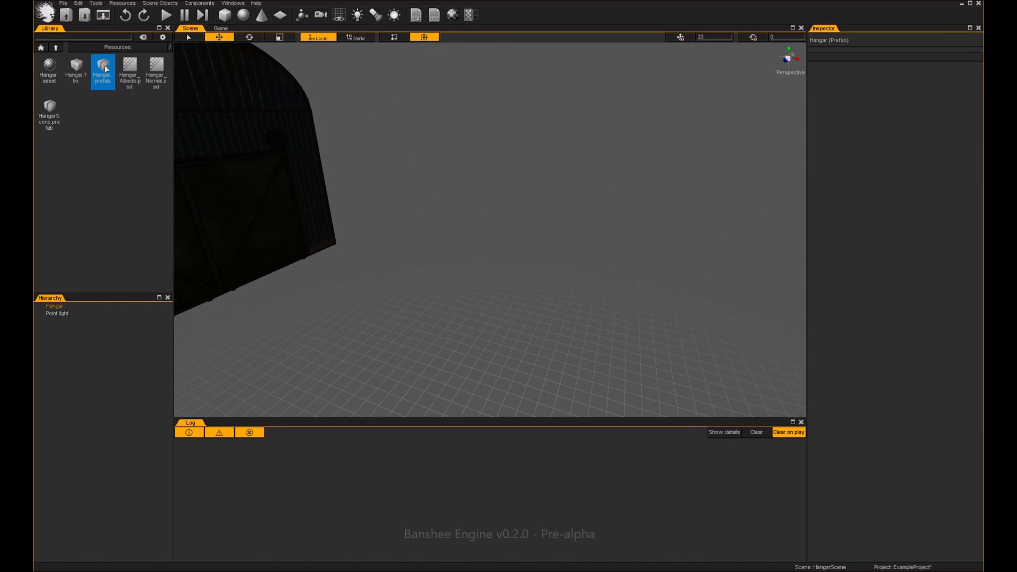
drag(103, 65, 546, 201)
key(f)
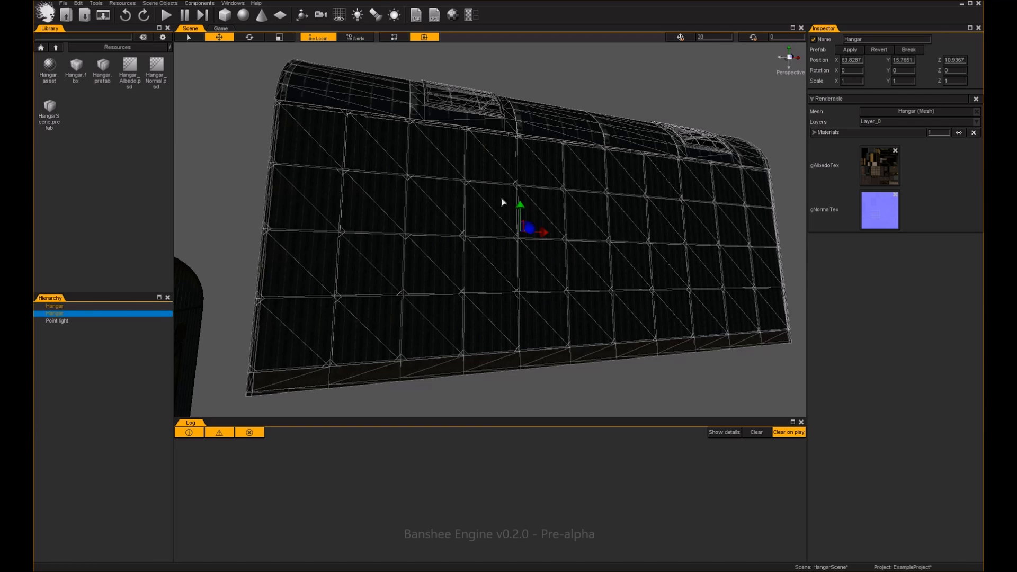
right_drag(662, 182, 537, 241)
key(Delete)
key(w)
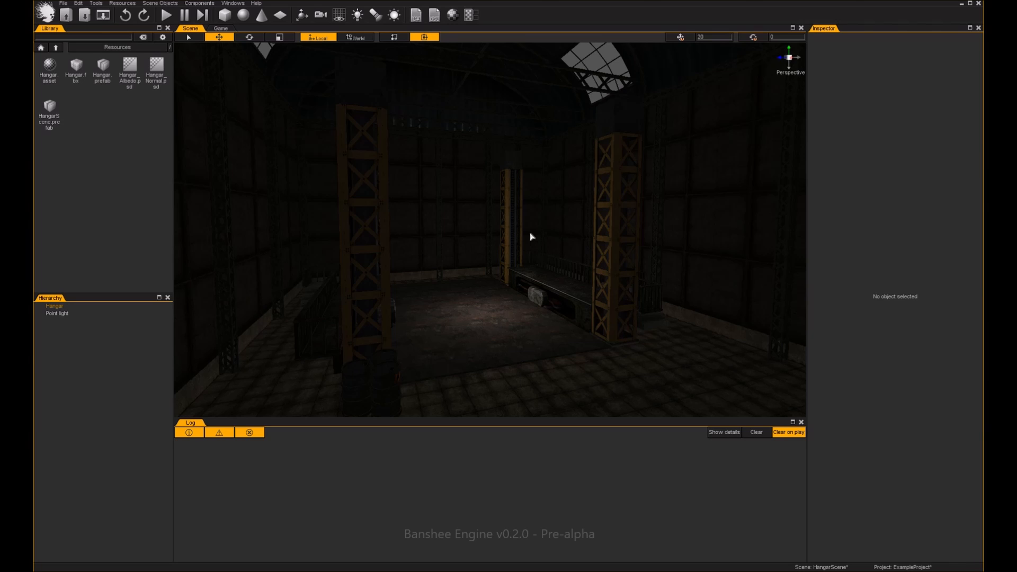
- Add a camera to the scene and preview its image in the Game view
right_drag(490, 233, 502, 261)
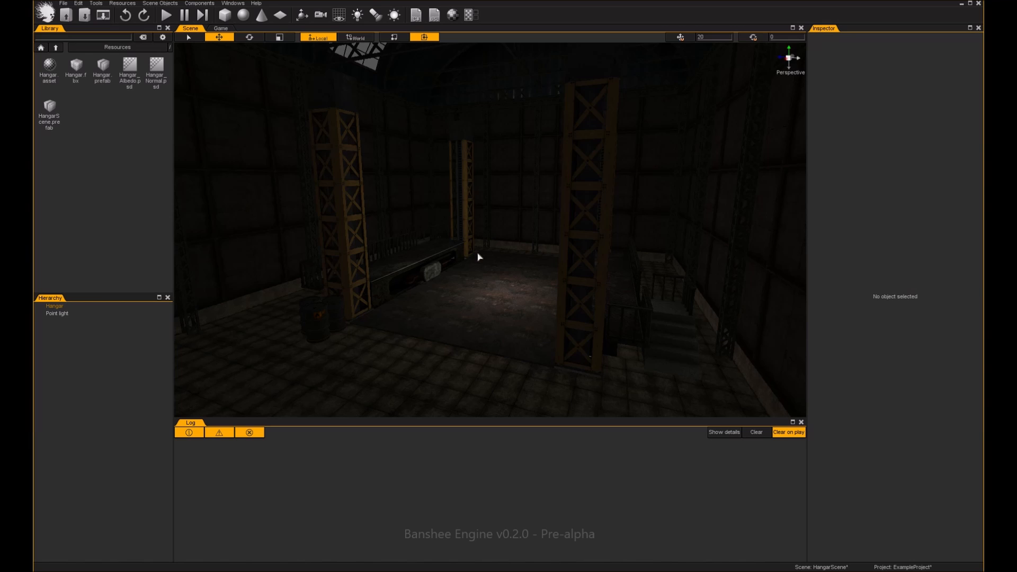
right_drag(478, 258, 488, 261)
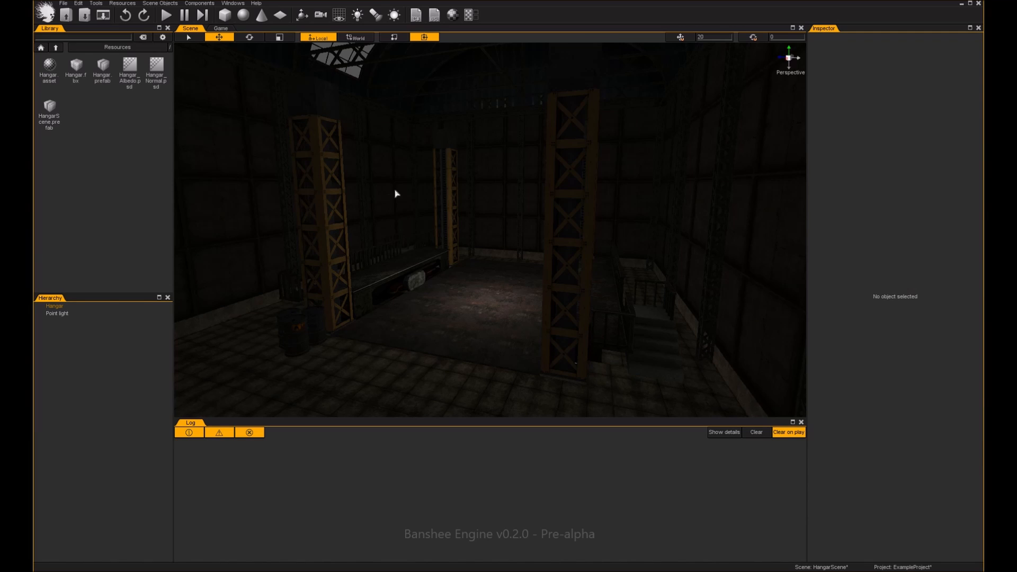
click(225, 29)
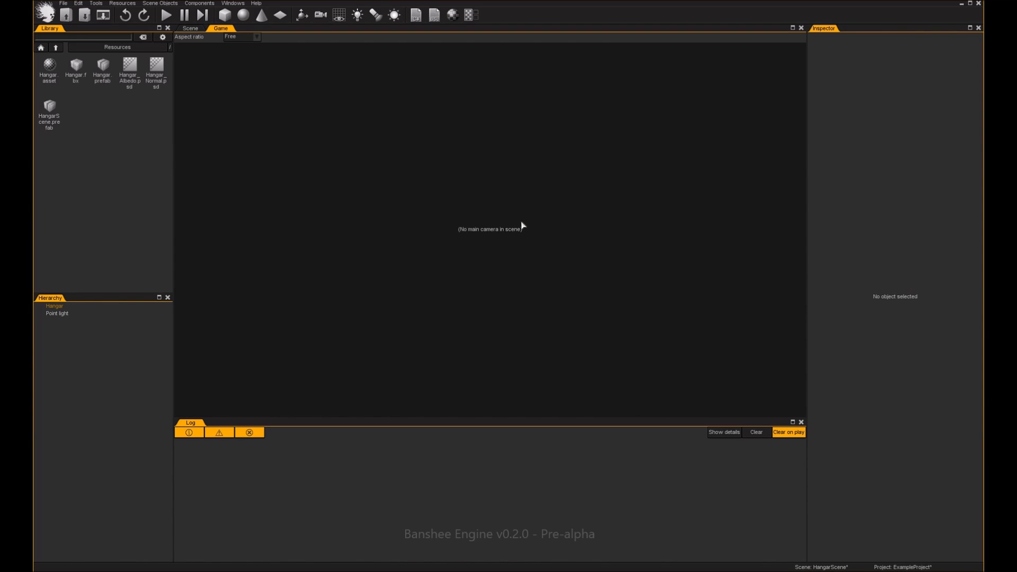
click(323, 18)
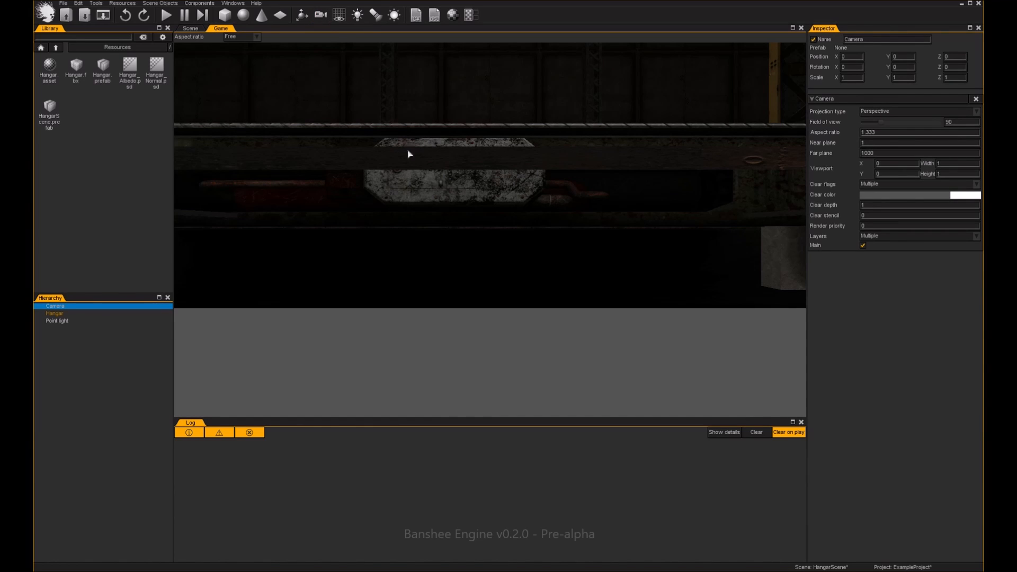
- Raise the camera to Y 4.16 with the Game view docked beside the scene, and regroup the two views
drag(220, 33, 777, 170)
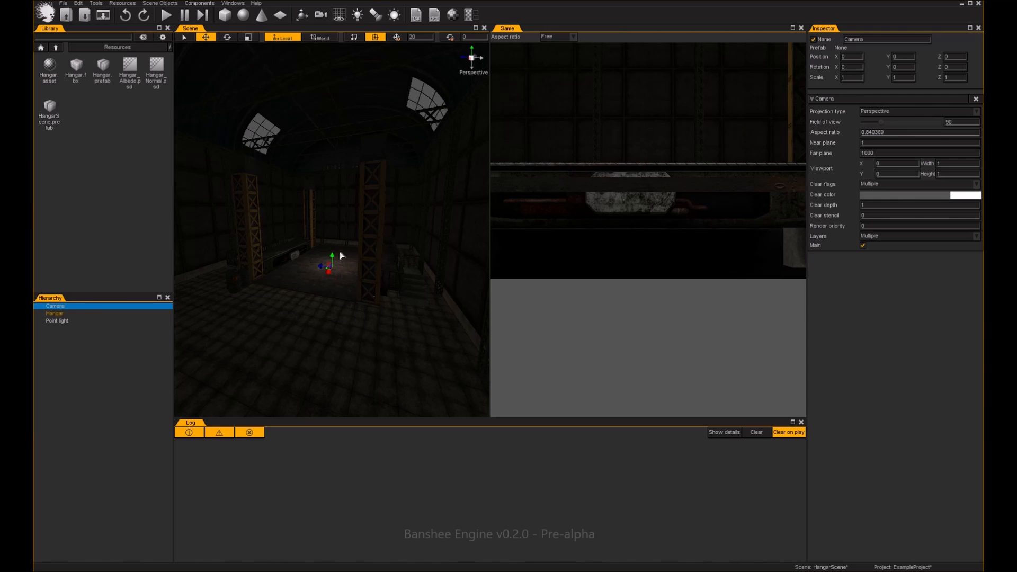
drag(332, 254, 333, 53)
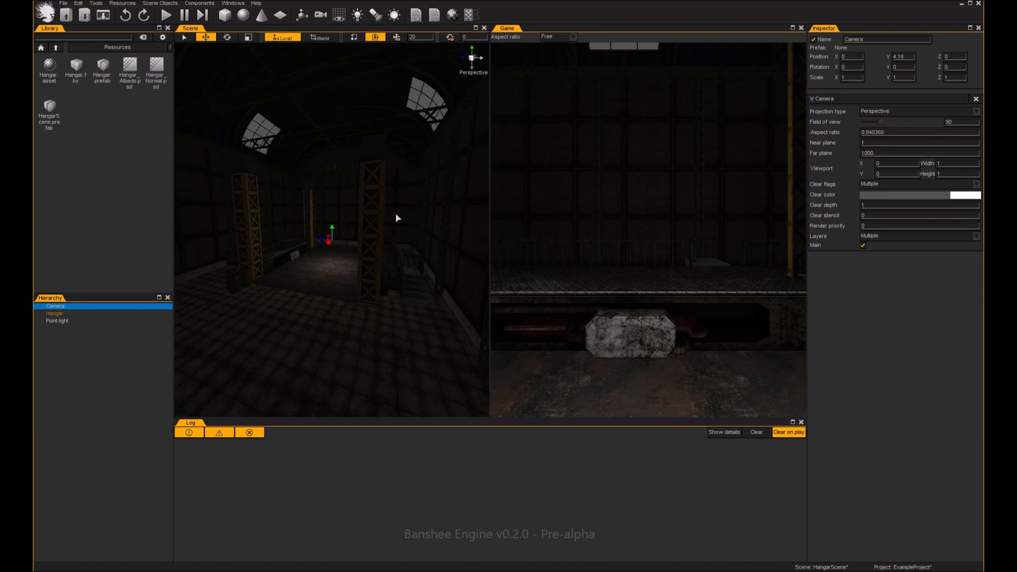
drag(508, 30, 221, 32)
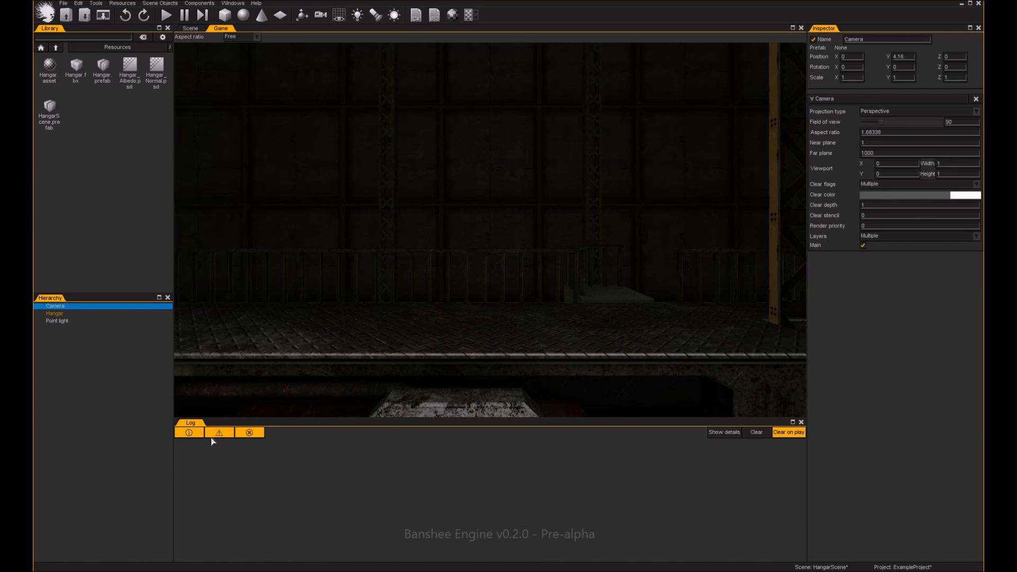
- Import the Walker.cs script from the ExampleResources folder into the project library
click(127, 571)
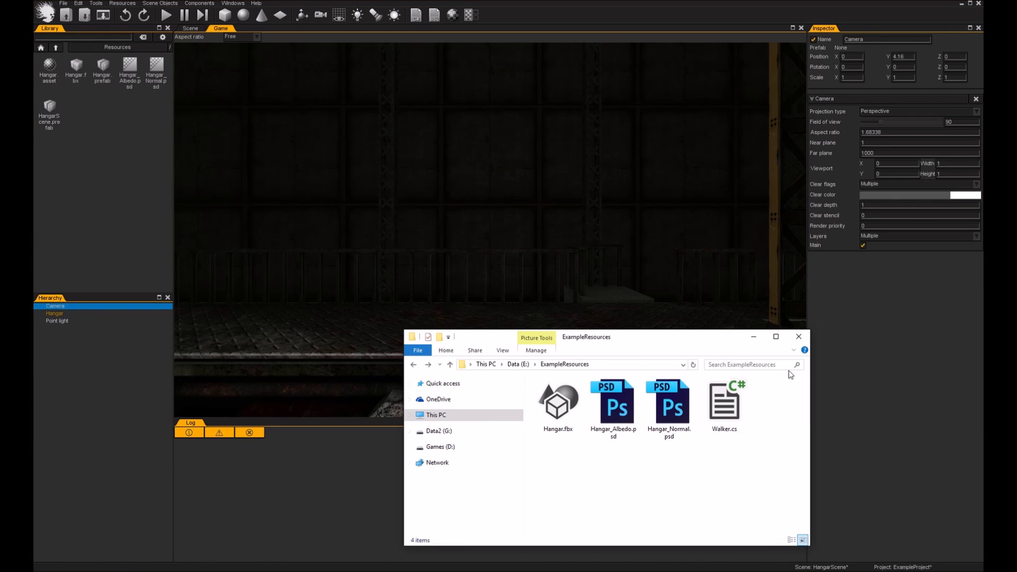
click(724, 398)
drag(724, 399, 92, 114)
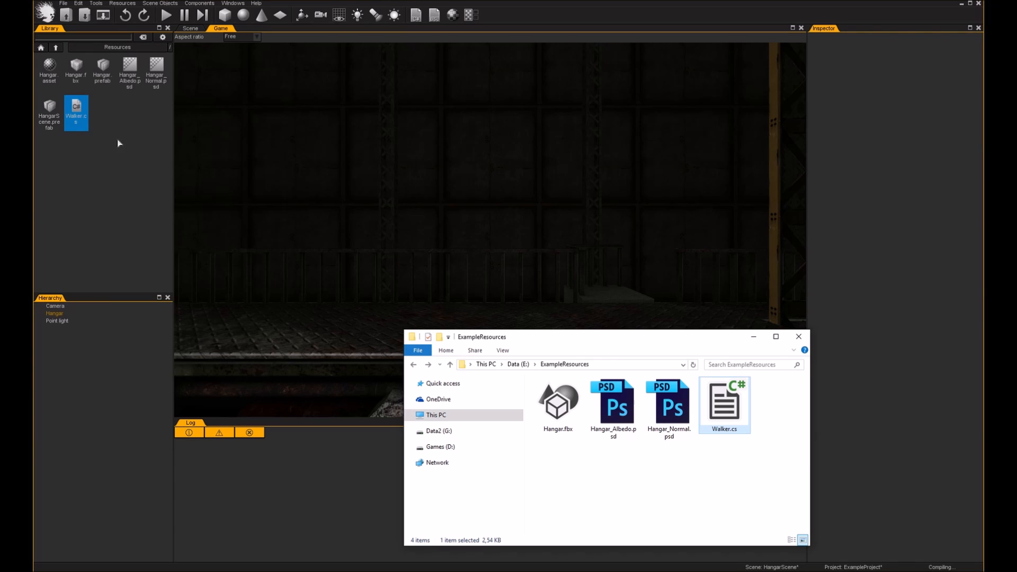
click(126, 152)
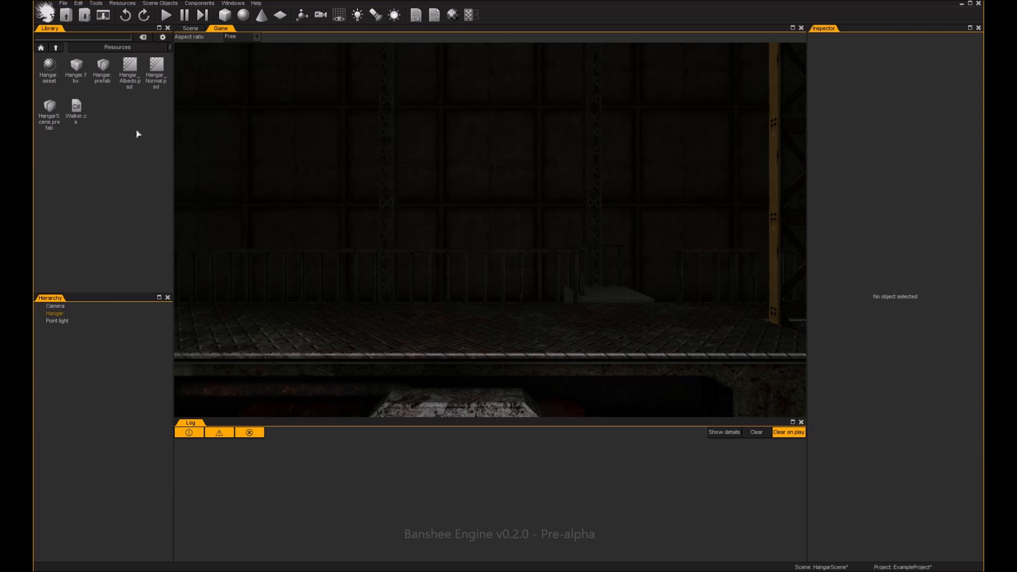
- Open Walker.cs in Visual Studio, append a stray "as" after the lastButtonState declaration, and return to Banshee Engine
double_click(77, 110)
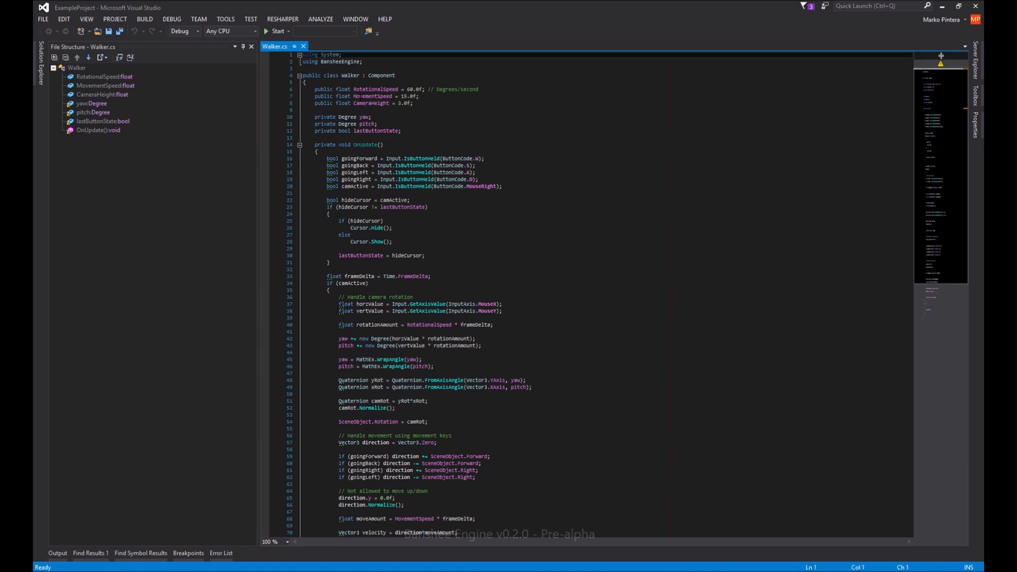
click(431, 139)
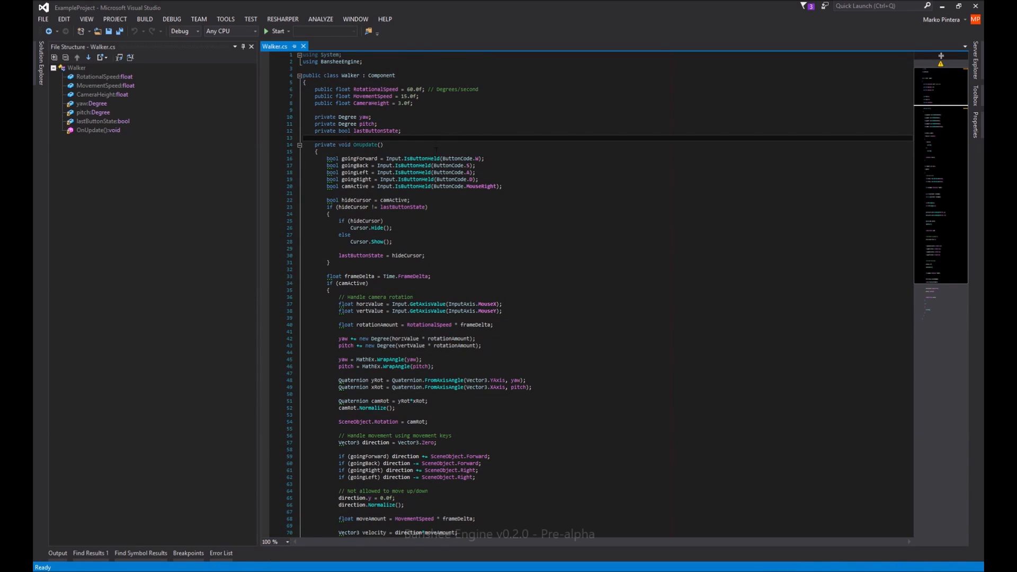
click(433, 130)
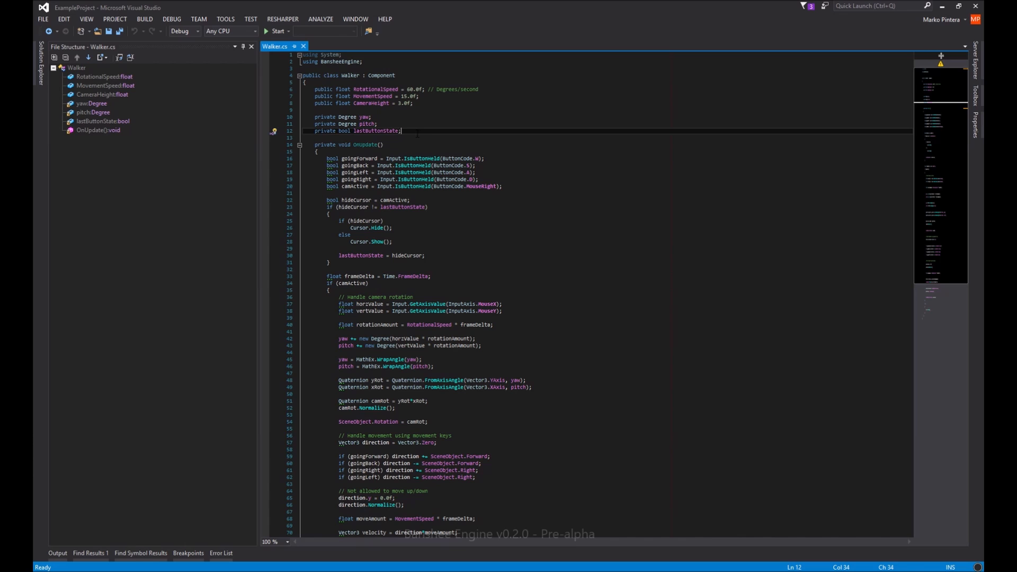
text(as)
key(alt+Tab)
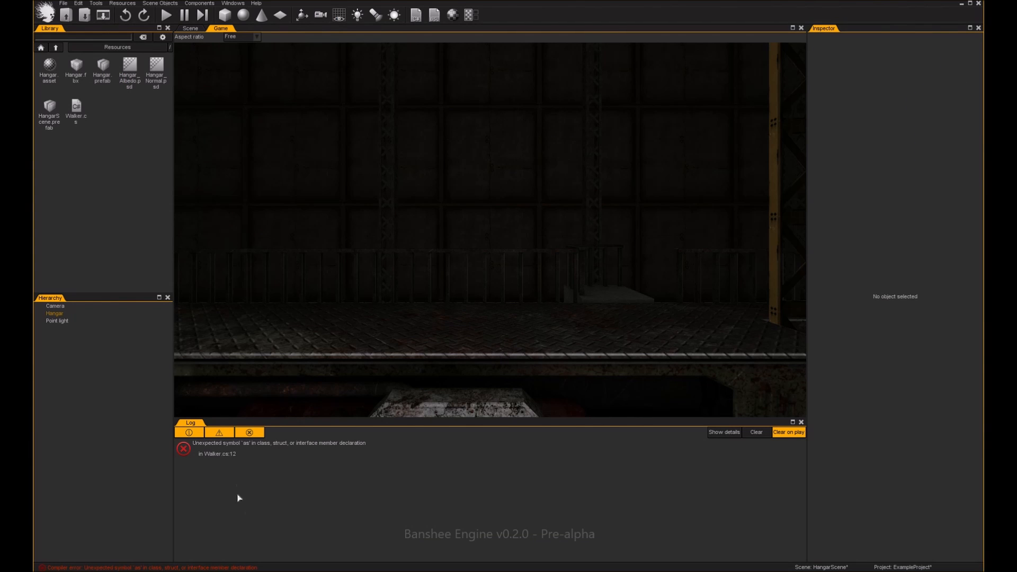
- Open the logged compiler error's line in Visual Studio, remove the stray "as" after lastButtonState, and save Walker.cs
double_click(244, 449)
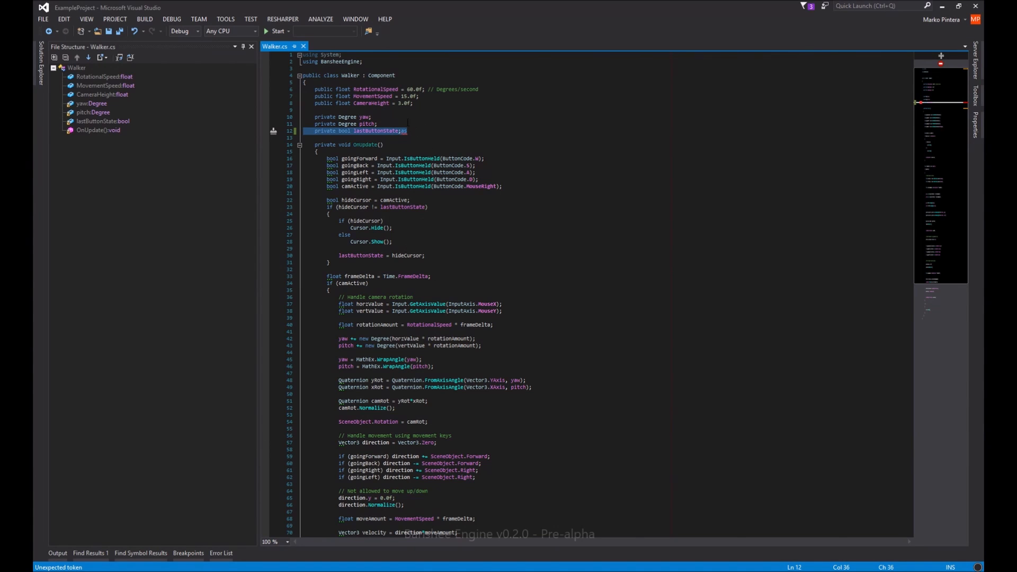
click(423, 132)
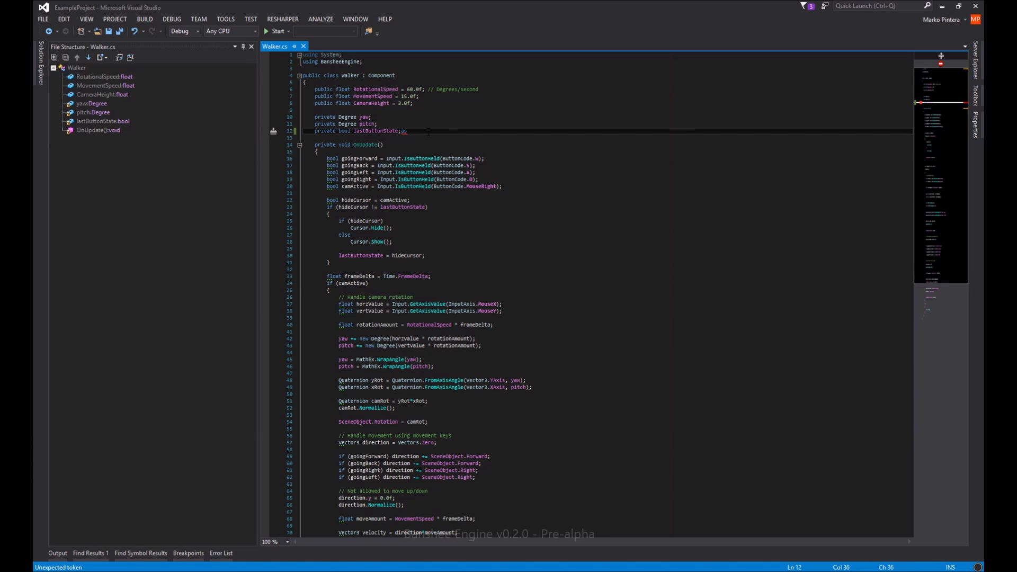
key(BackSpace)
key(BackSpace)
key(ctrl+s)
click(428, 239)
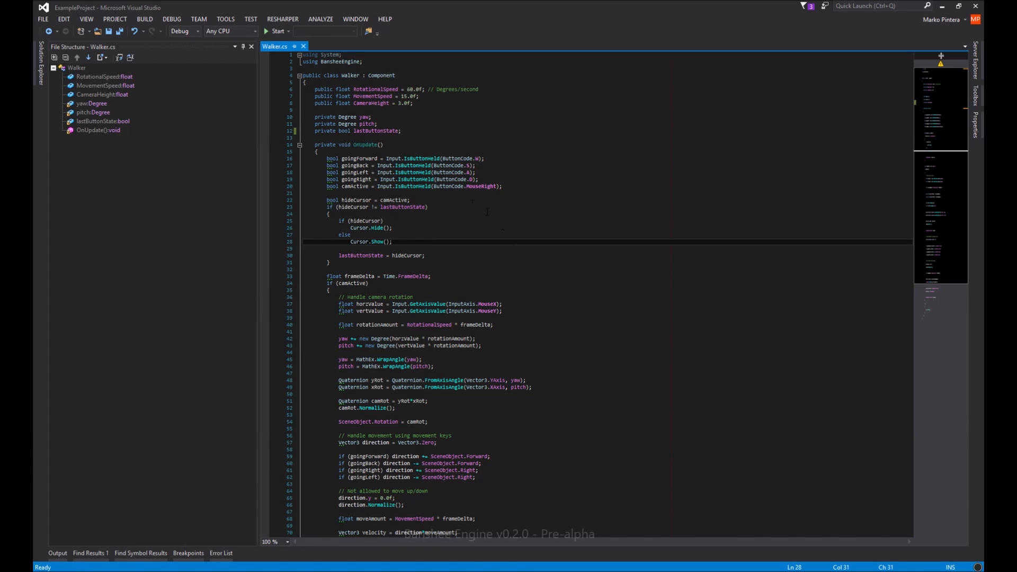
click(427, 229)
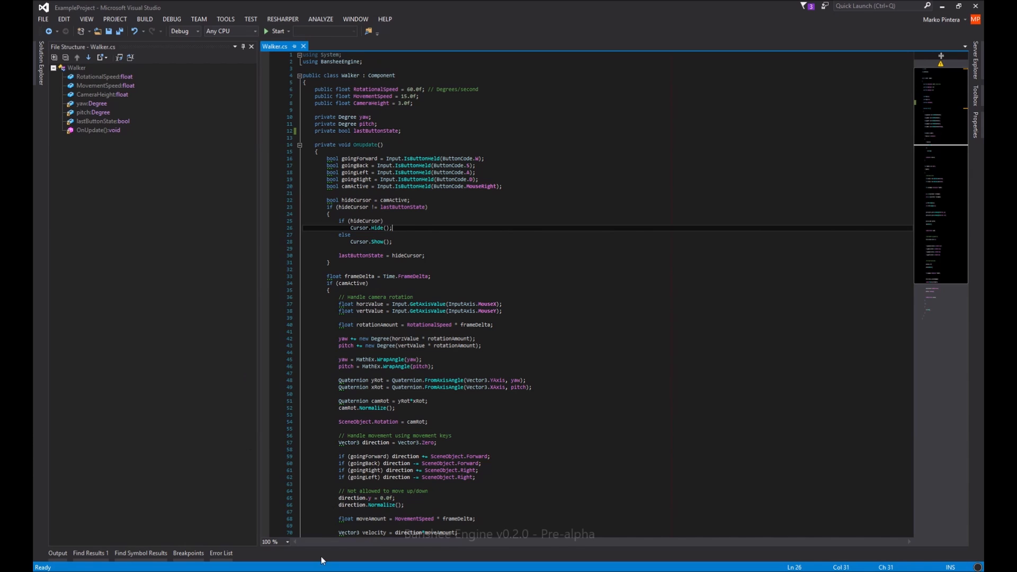
- Switch back to Banshee Engine and attach the Walker.cs script to the camera as a component
key(alt+Tab)
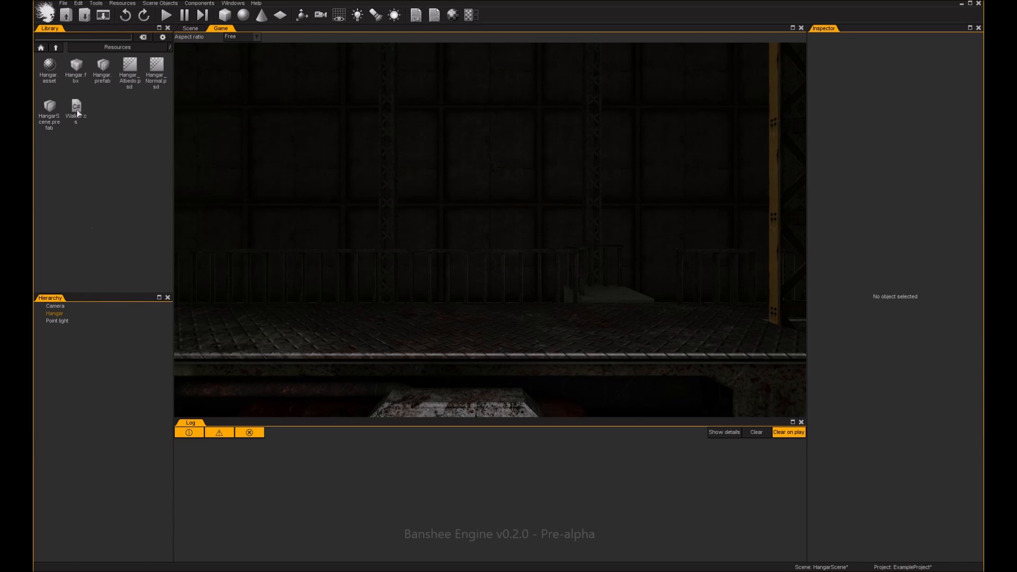
click(55, 307)
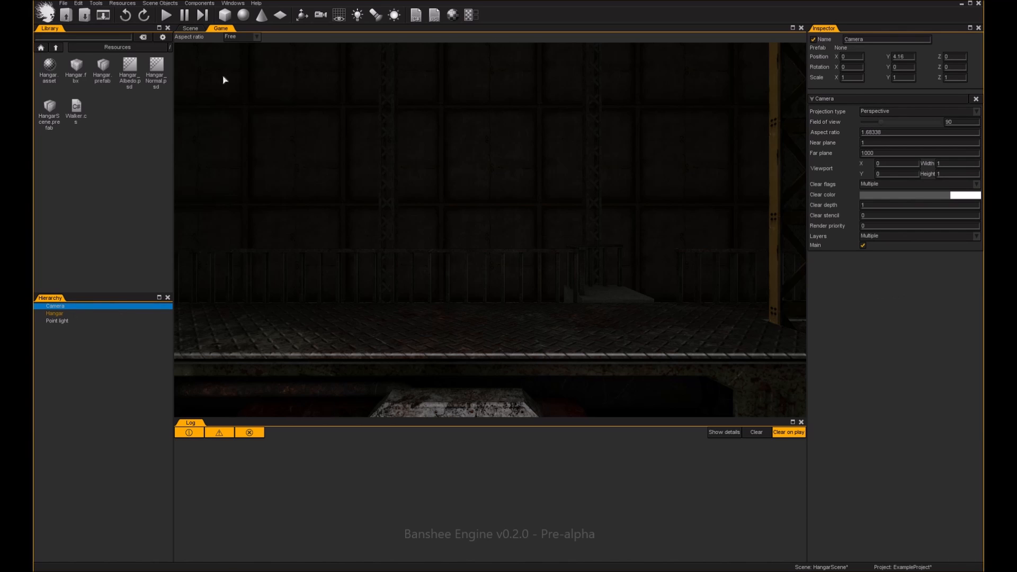
drag(77, 110, 855, 285)
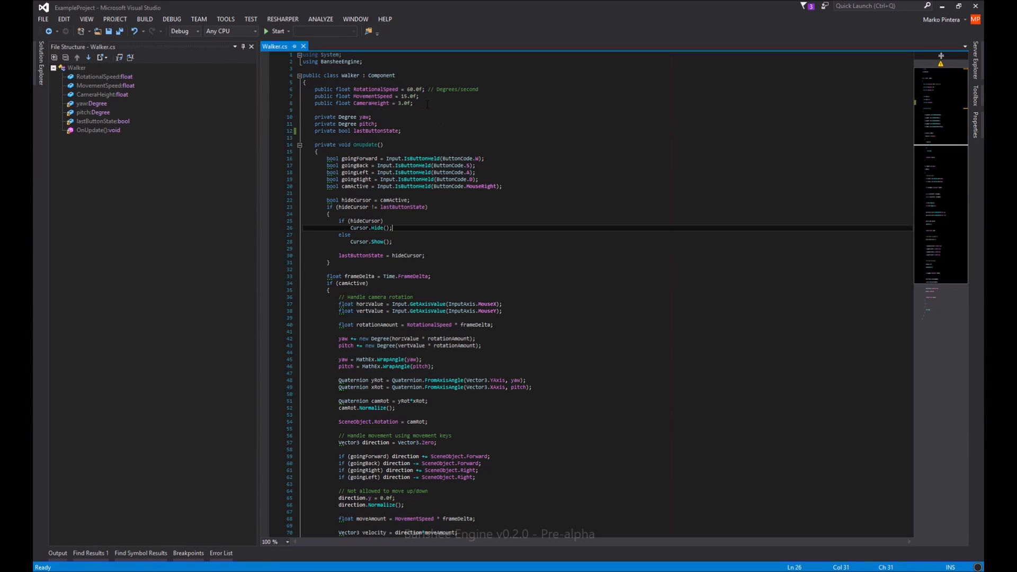
- Examine the public RotationalSpeed, MovementSpeed and CameraHeight fields in Walker.cs
drag(428, 105, 273, 89)
key(Left)
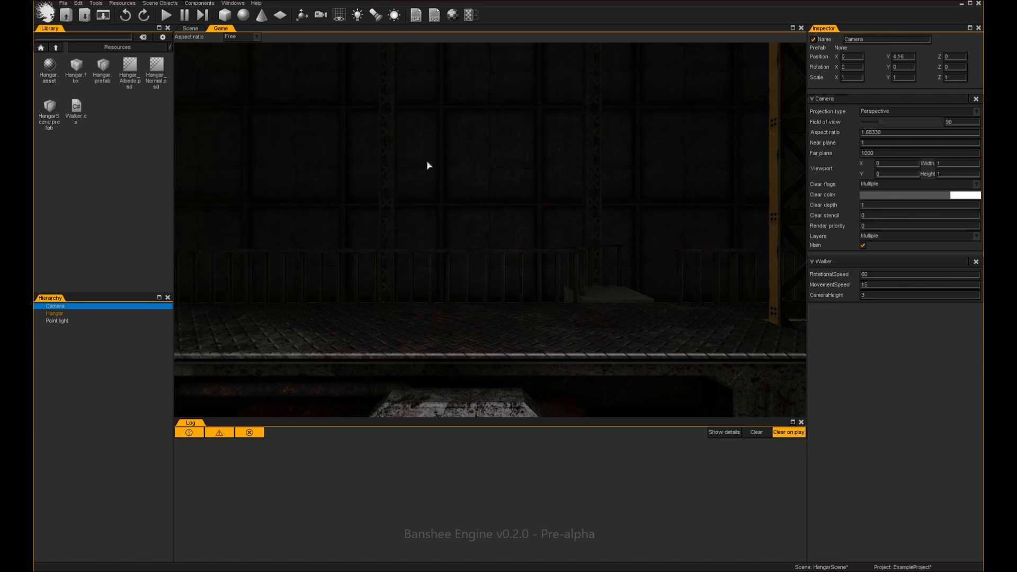
- Run the game in the editor and set the camera's Walker MovementSpeed to 300 and RotationalSpeed to 120 during play
click(166, 17)
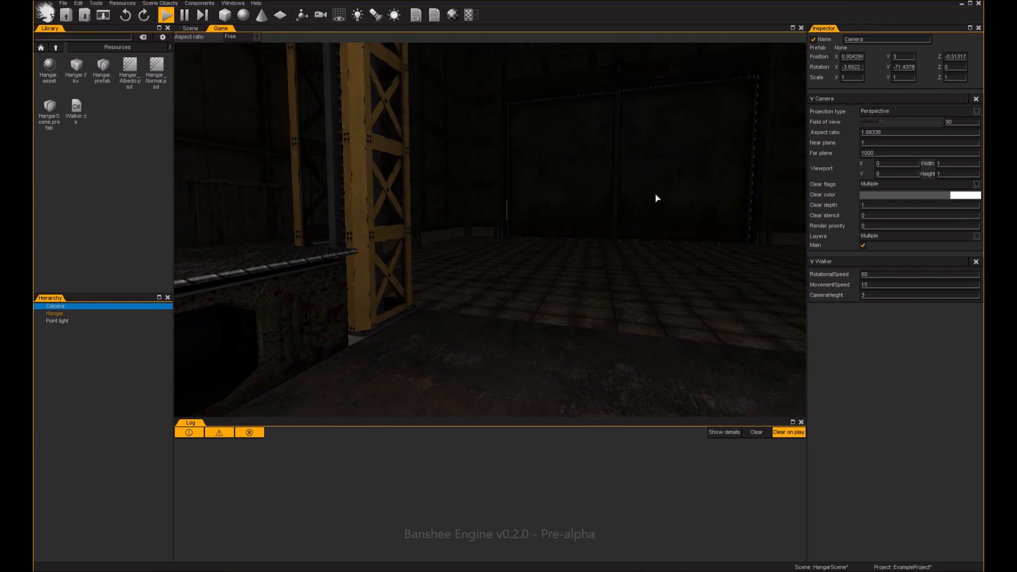
double_click(874, 284)
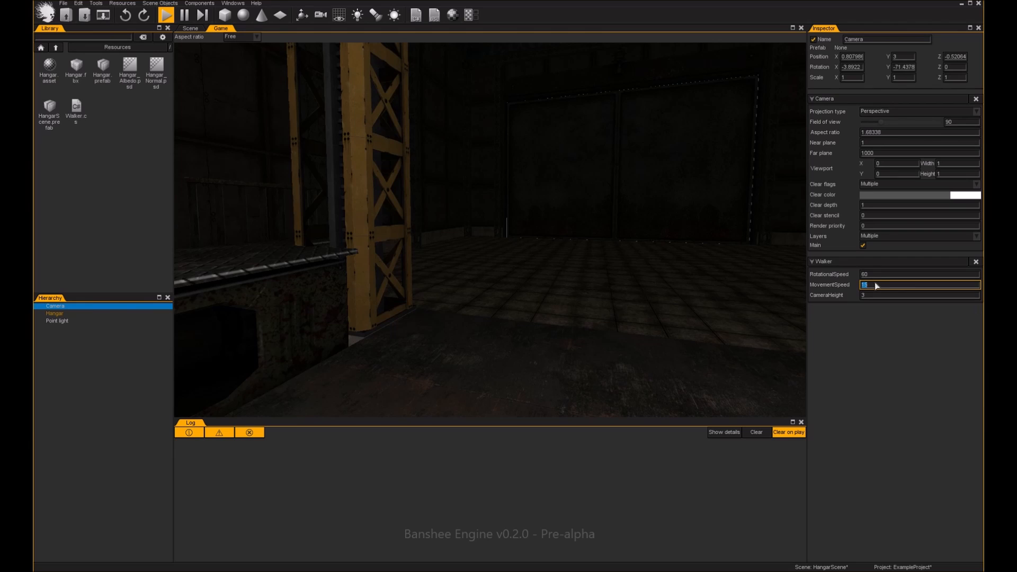
text(300)
double_click(874, 275)
text(12)
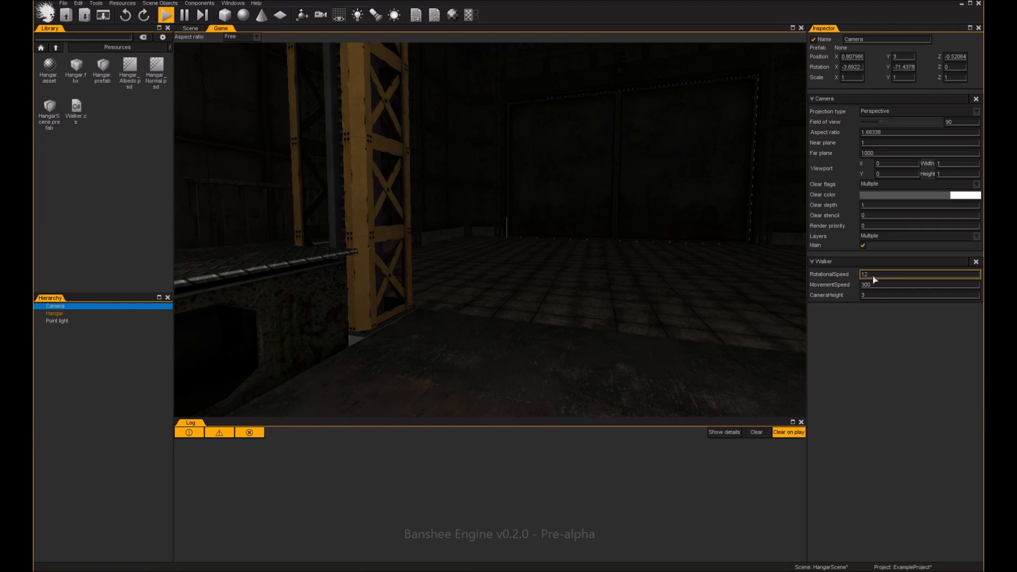
- Walk forward and turn the camera in the running game to test the Walker speeds
right_drag(507, 255, 486, 261)
key(w)
key(w)
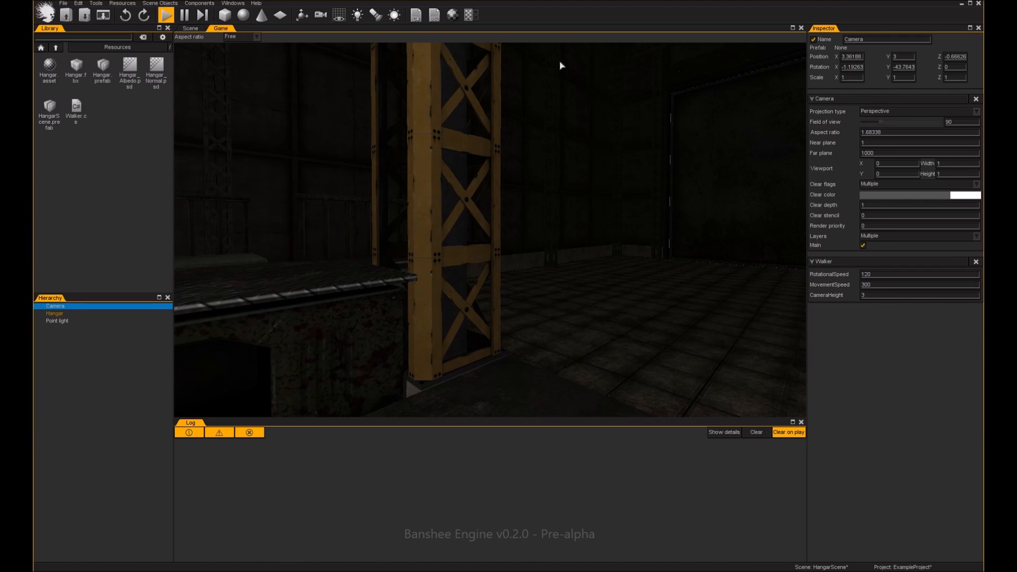
- Look around the running level in the Scene view and again in the Game view, and stop play mode
click(200, 29)
right_drag(443, 164, 453, 151)
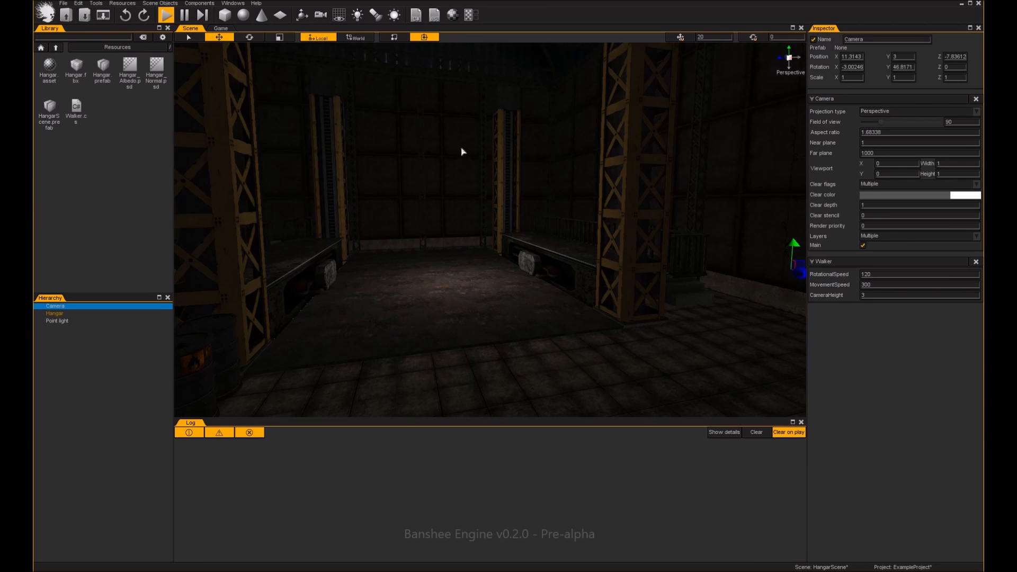
click(222, 29)
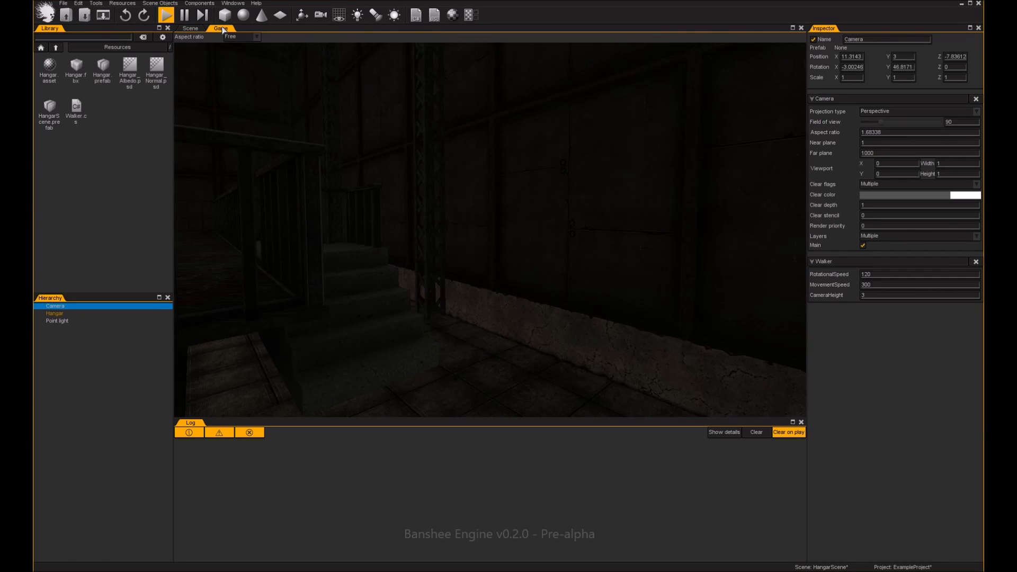
right_drag(411, 197, 126, 208)
click(167, 16)
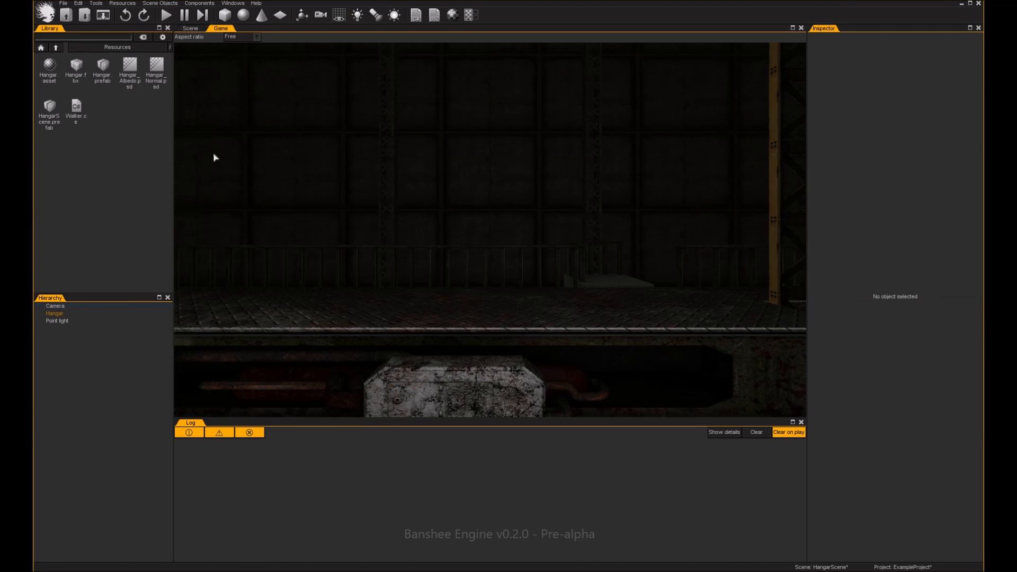
- Set the camera's Walker RotationalSpeed to 120, change its MovementSpeed, and save HangarScene
click(59, 307)
click(888, 273)
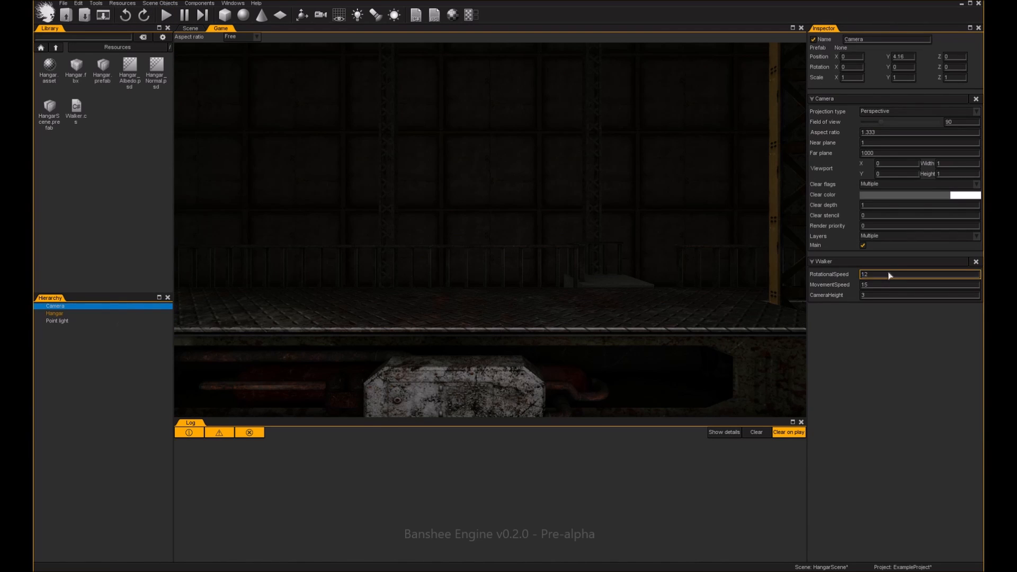
click(879, 286)
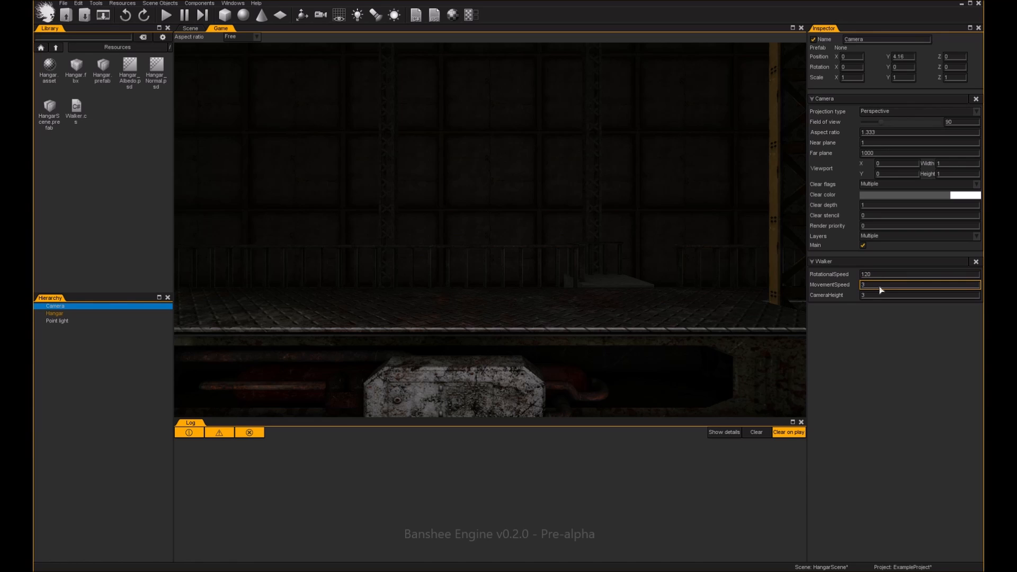
click(81, 346)
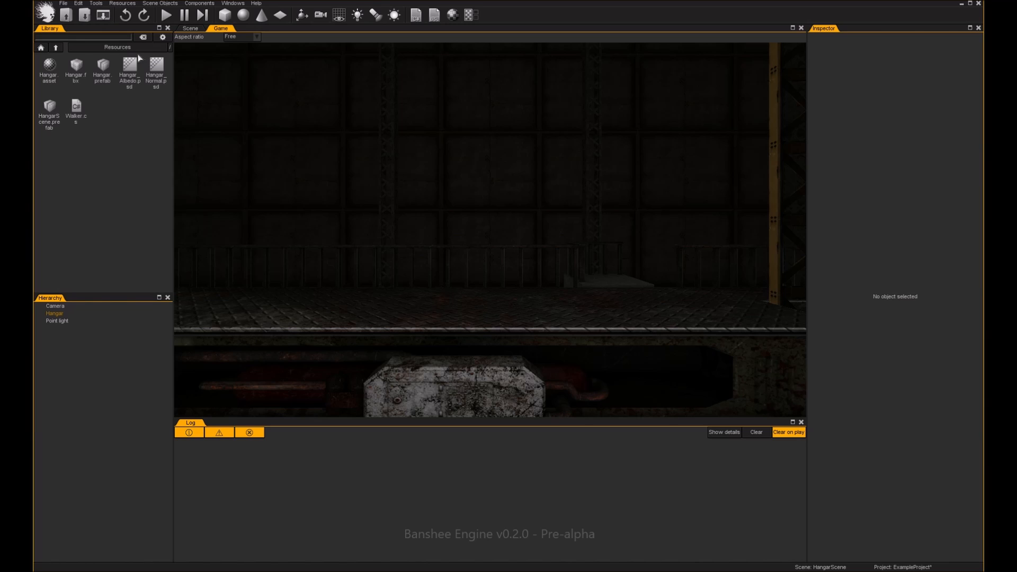
- Configure the Windows build with HangarScene as the startup scene, fullscreen disabled and the title Example
click(95, 4)
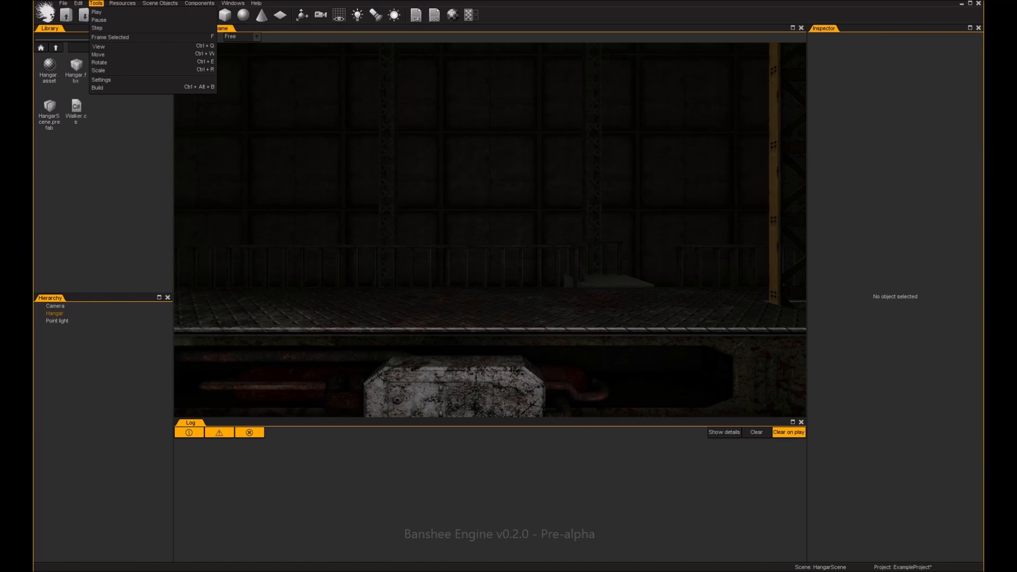
click(101, 88)
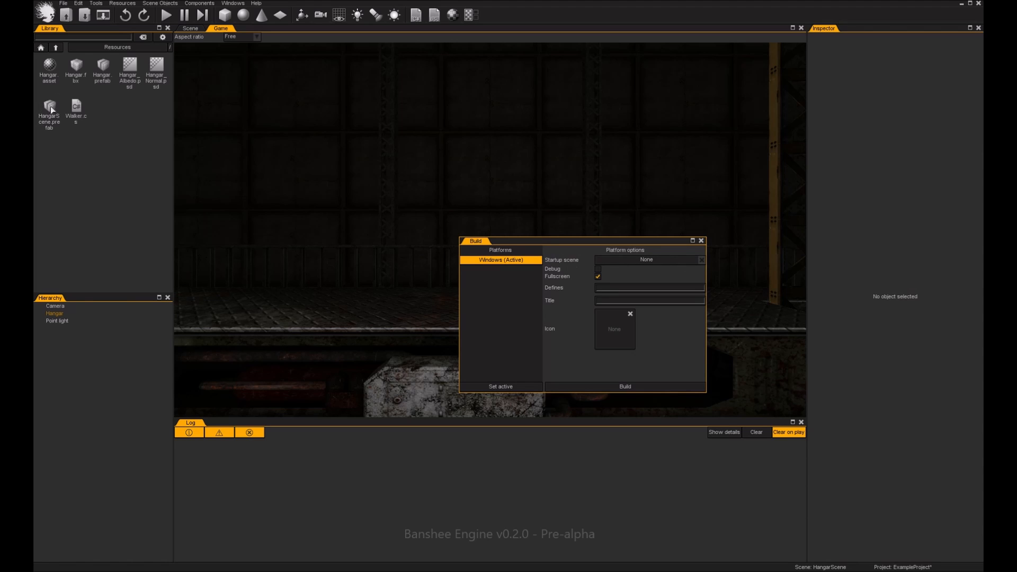
drag(49, 106, 645, 264)
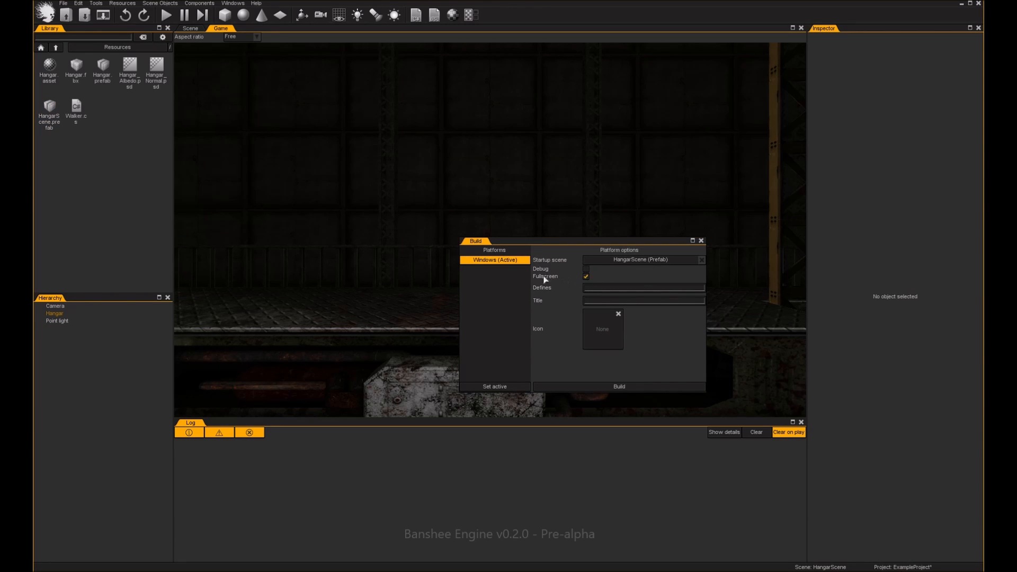
click(586, 276)
click(616, 322)
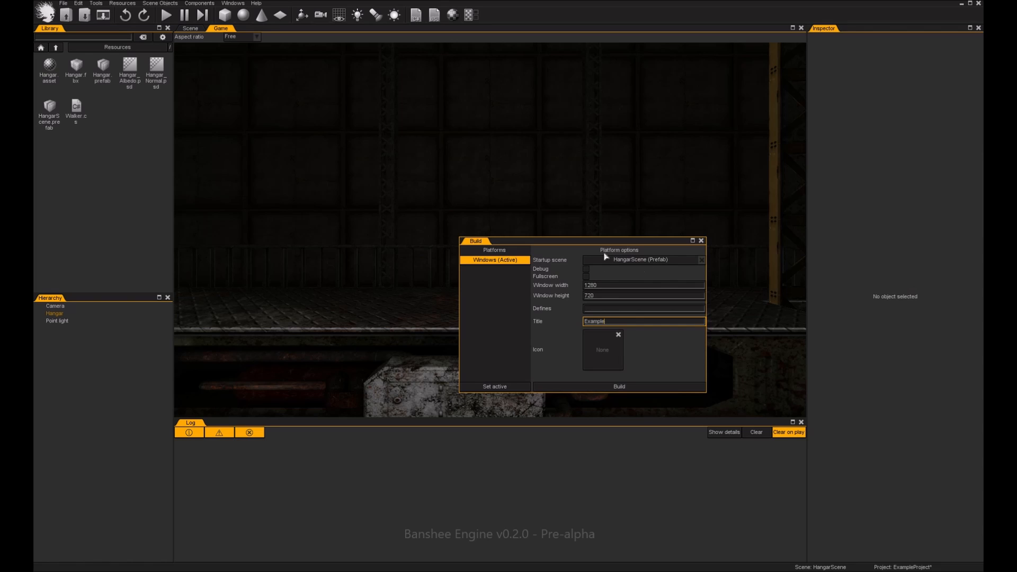
- Build the Windows game and launch Game.exe from the build output folder
click(619, 388)
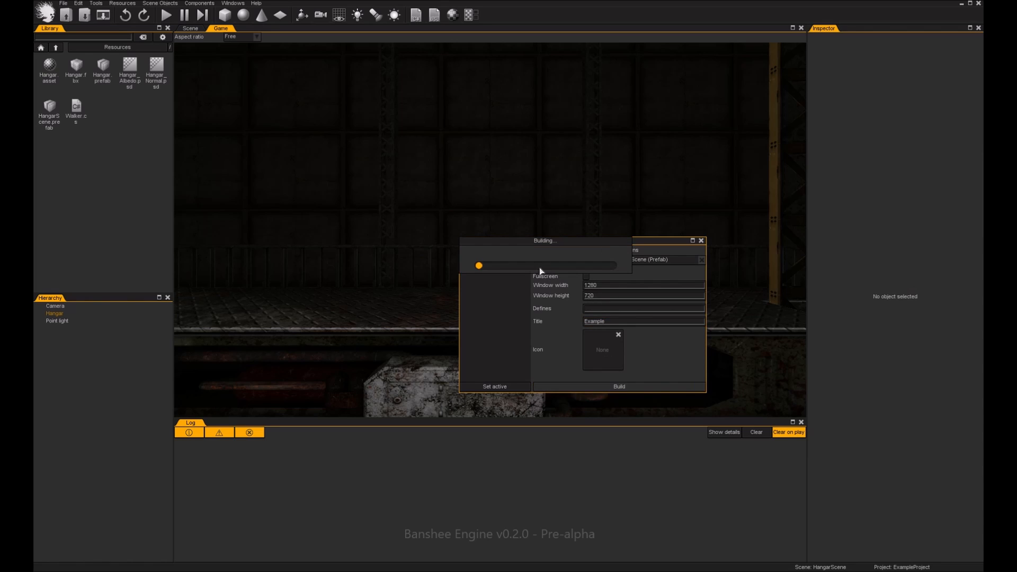
drag(577, 348, 505, 245)
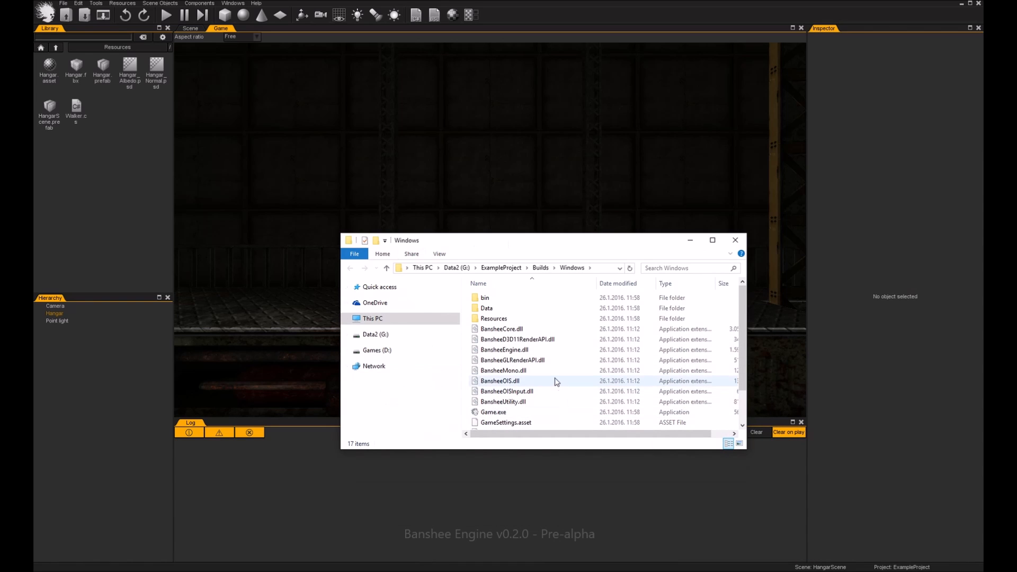
scroll(558, 382, down, 2)
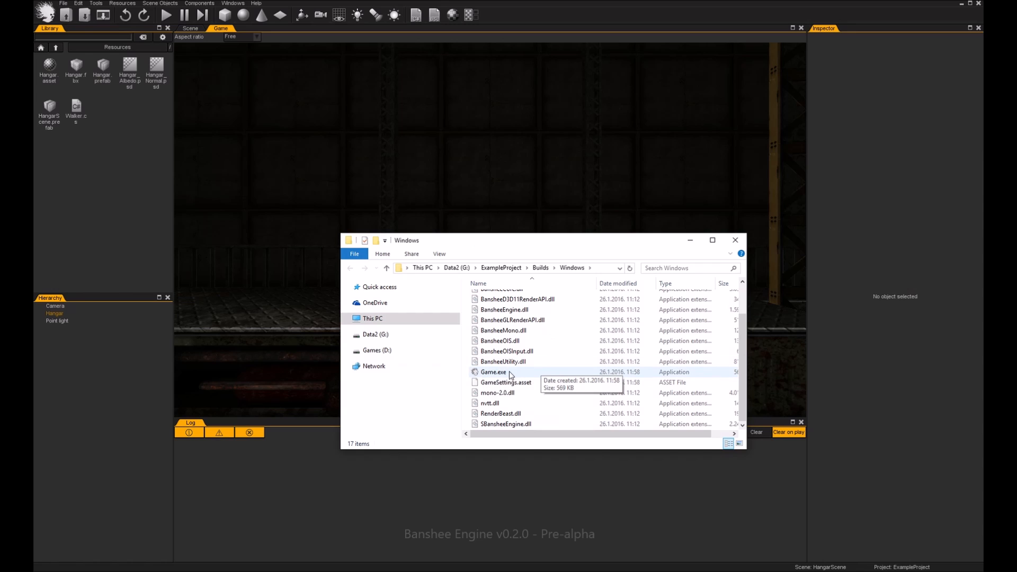
double_click(507, 372)
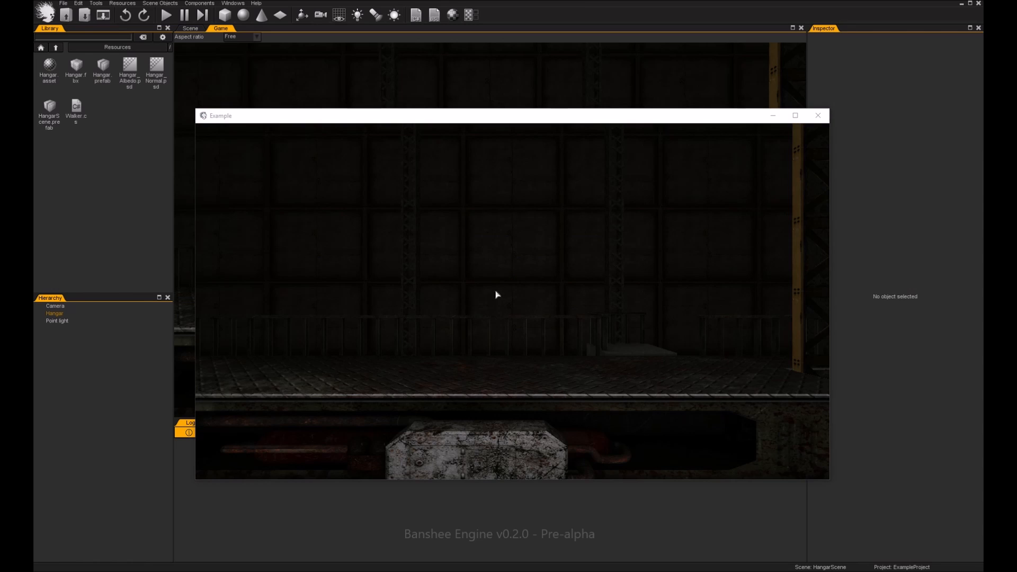
- Walk through the hangar in the standalone Example game to test camera movement and rotation
key(w)
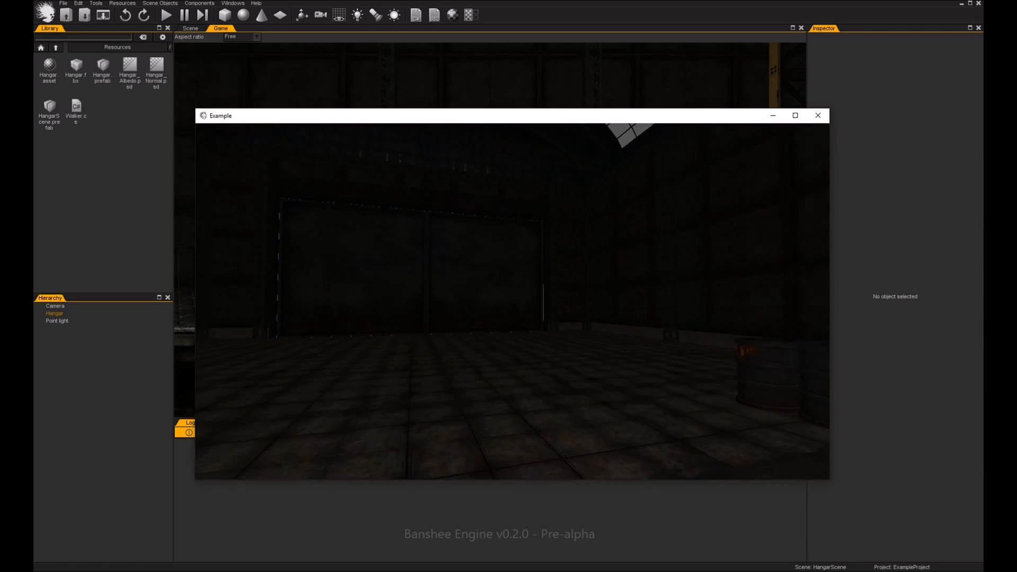
key(w)
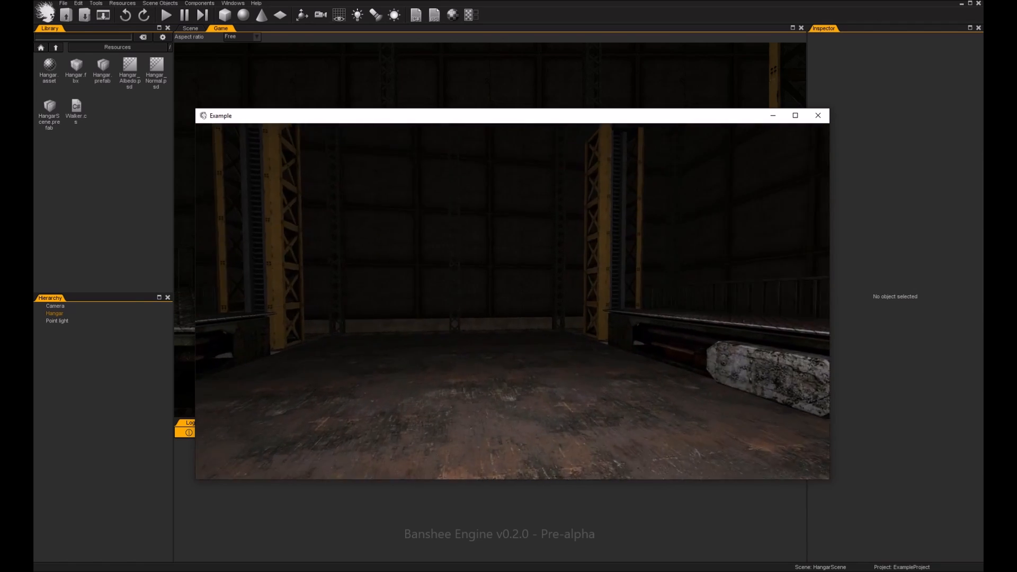
key(w)
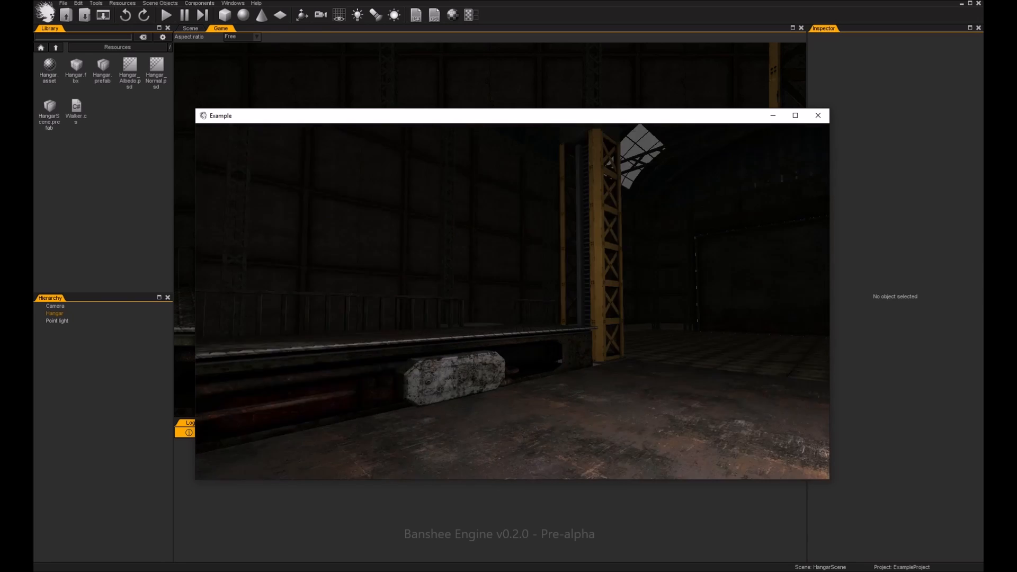
key(w)
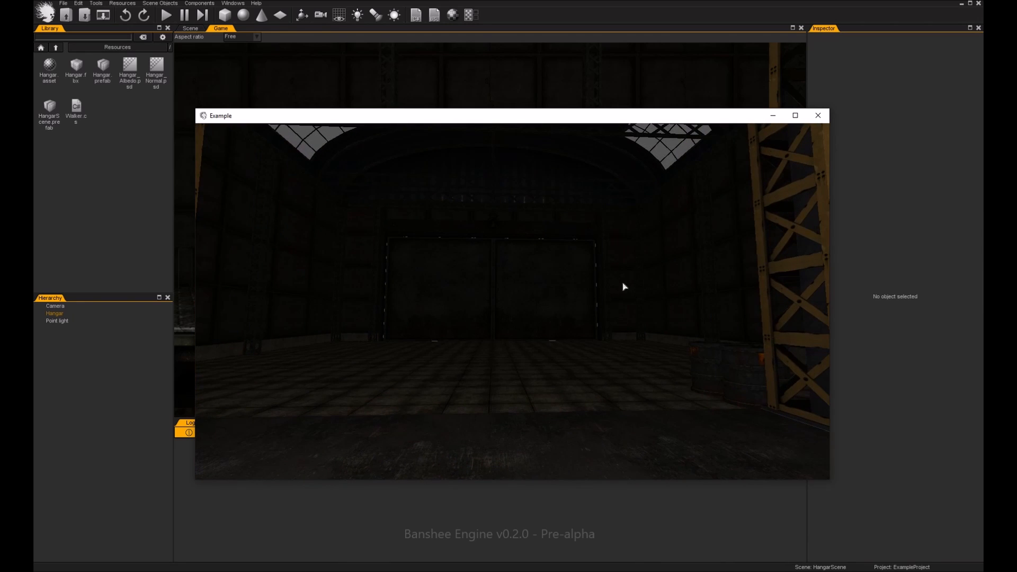
key(w)
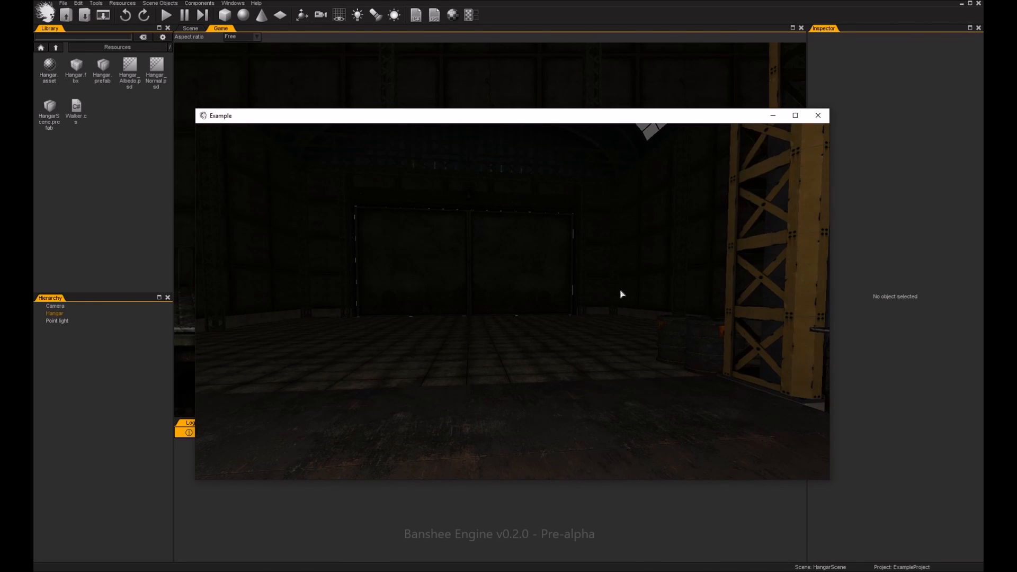